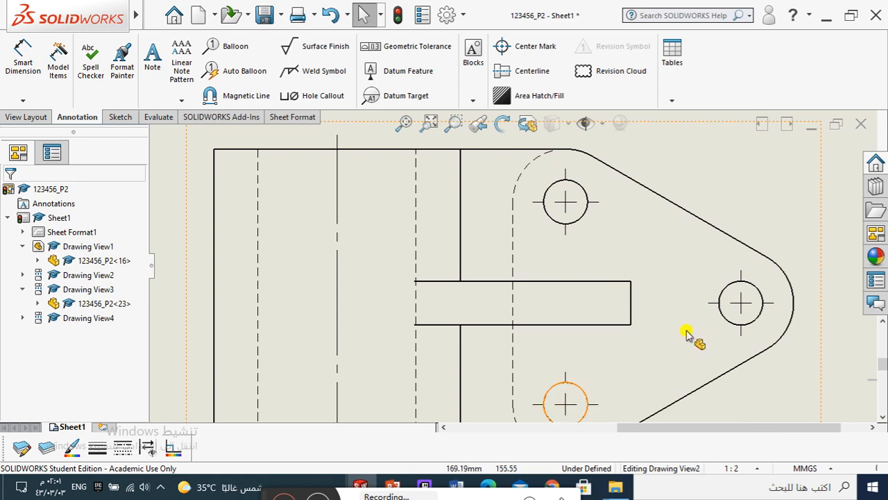
Step: Dimension the diameter of the bore circle in the front view, placing the text outside the upper part of the outline
scroll(728, 300, "up", 2)
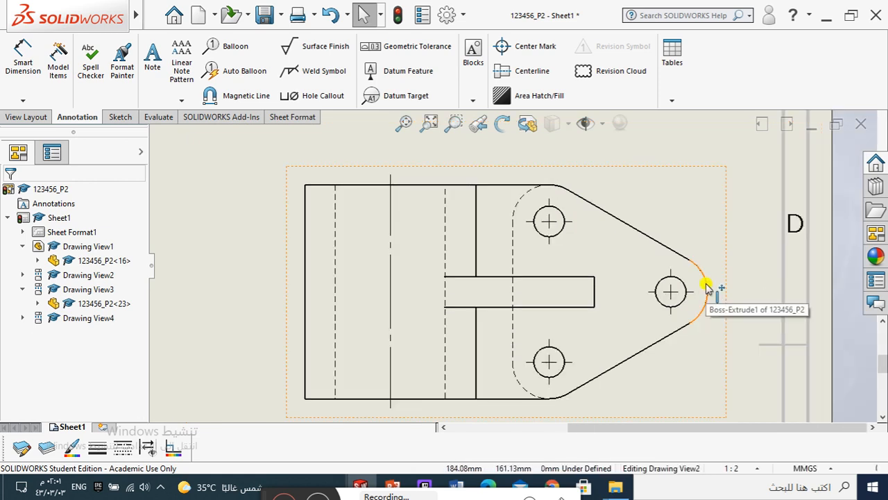
scroll(462, 182, "up", 3)
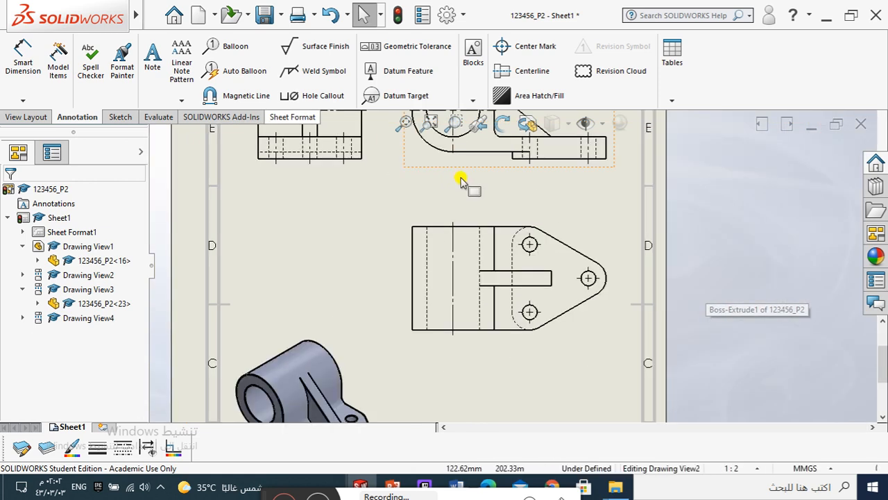
scroll(506, 217, "down", 2)
scroll(507, 217, "down", 2)
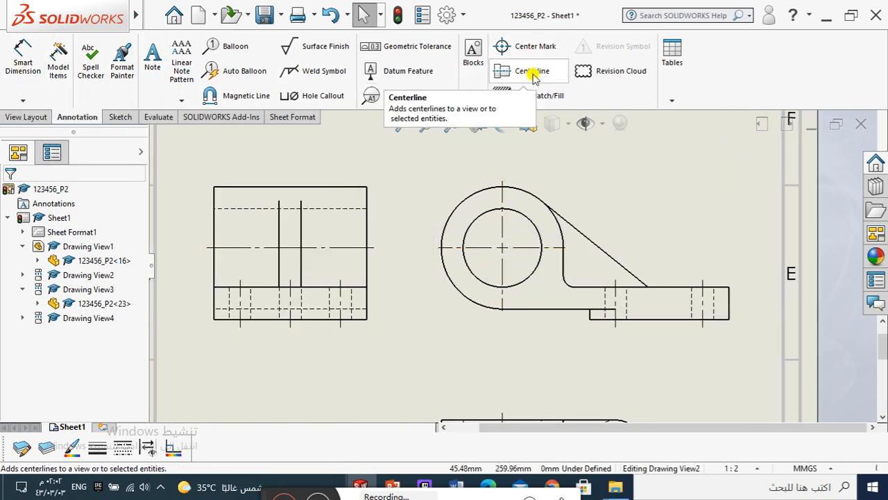
left_click(23, 67)
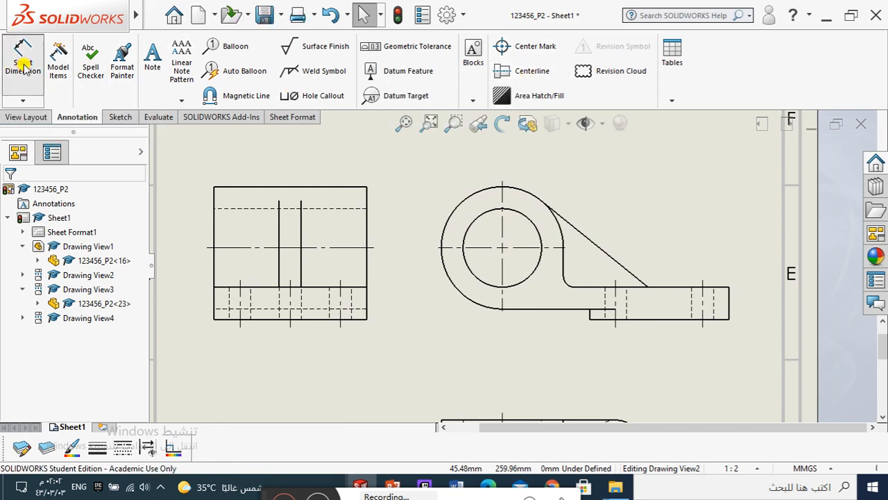
left_click(528, 220)
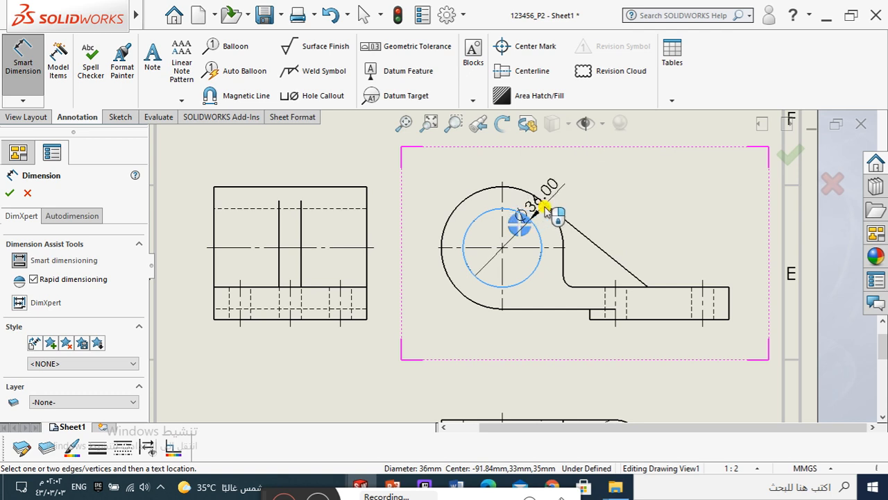
left_click(585, 193)
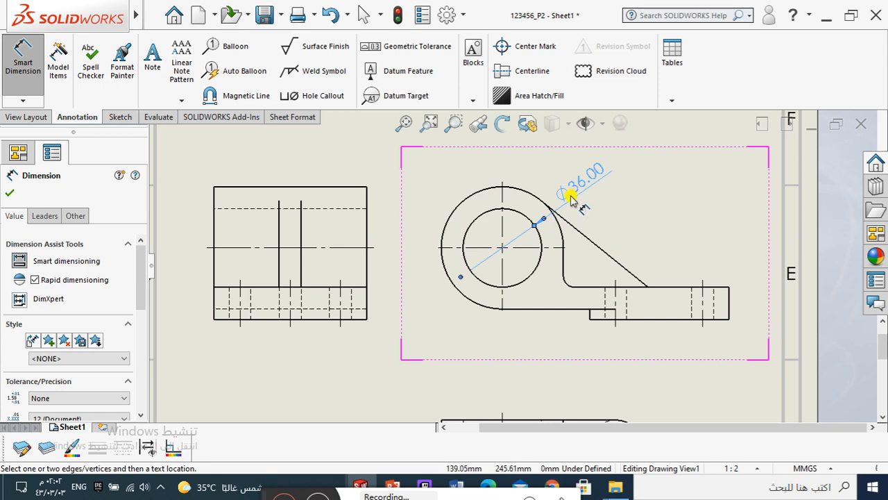
Step: Give the bore diameter dimension a One Arrow / Open Leader with horizontal custom text on a bent leader, and slightly adjust its placement
left_click(45, 221)
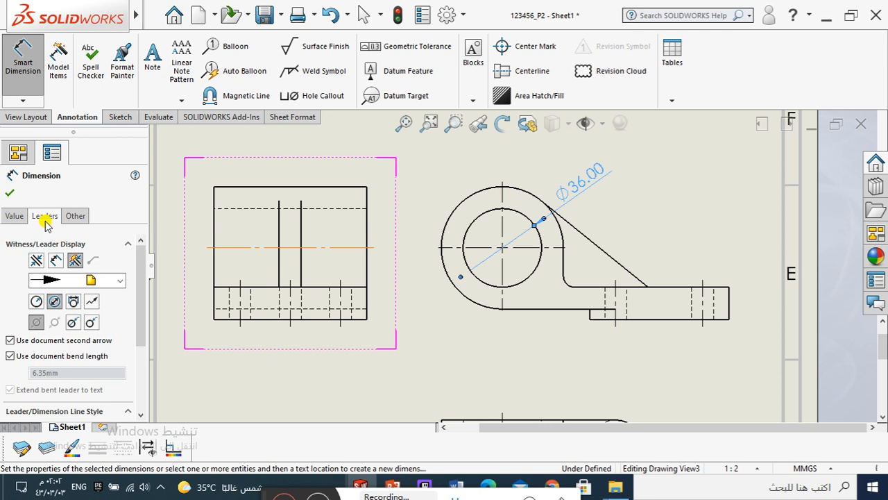
left_click(92, 323)
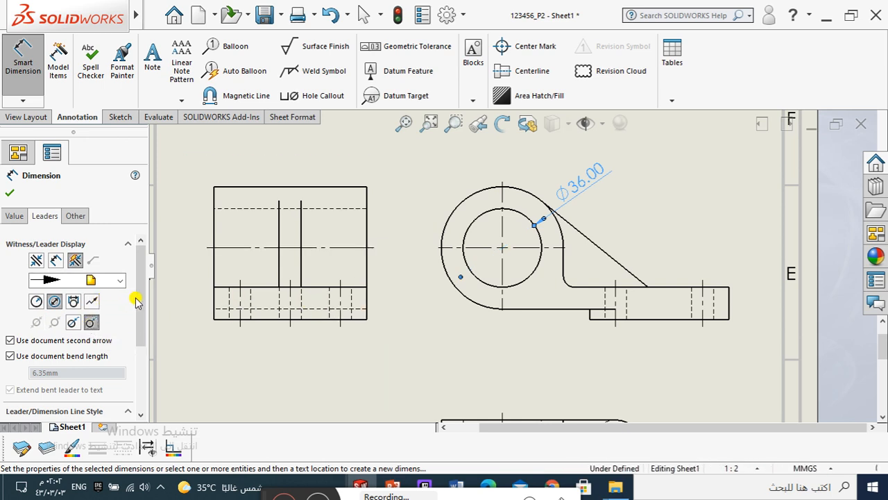
left_click_drag(138, 298, 140, 381)
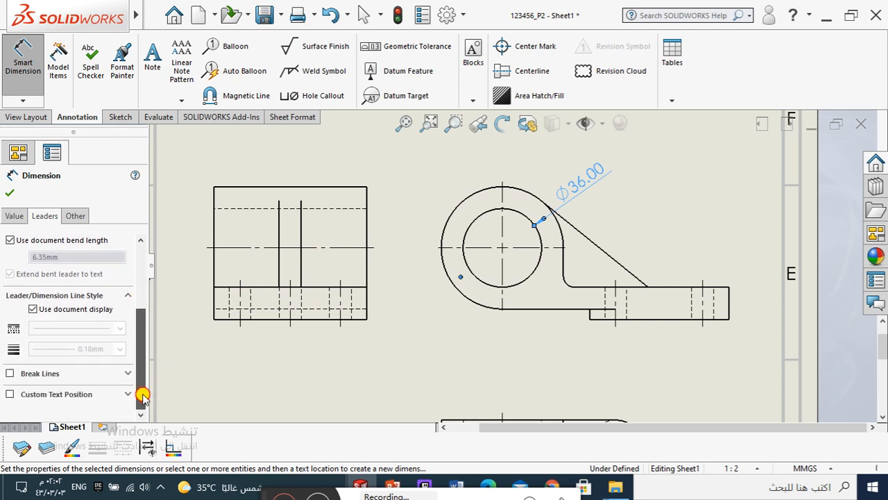
left_click(10, 395)
scroll(139, 375, "down", 2)
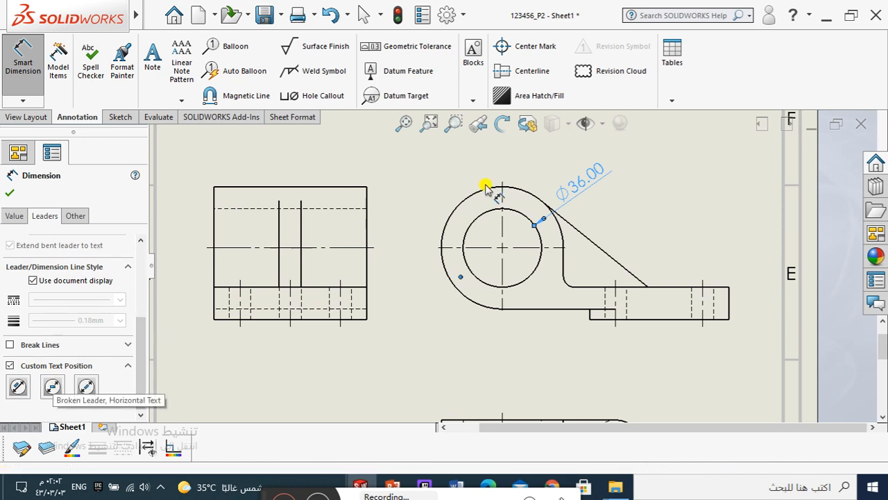
left_click(53, 388)
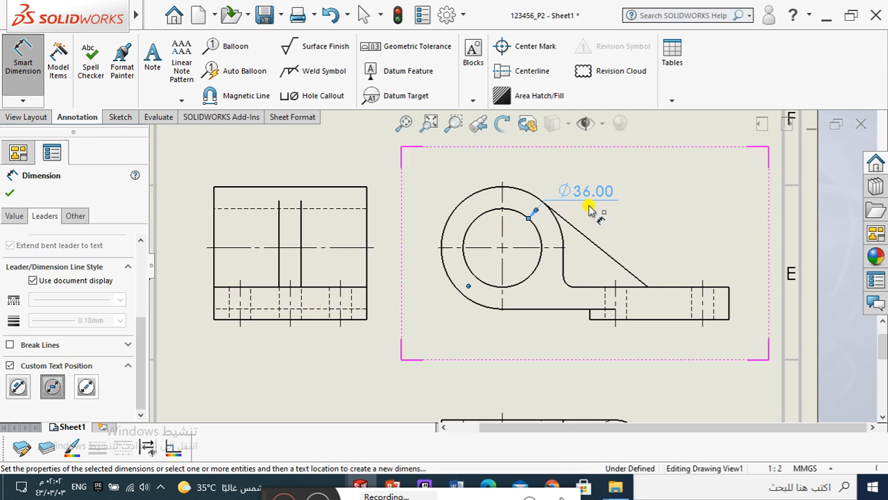
key("Escape")
key("Escape")
left_click_drag(588, 196, 587, 193)
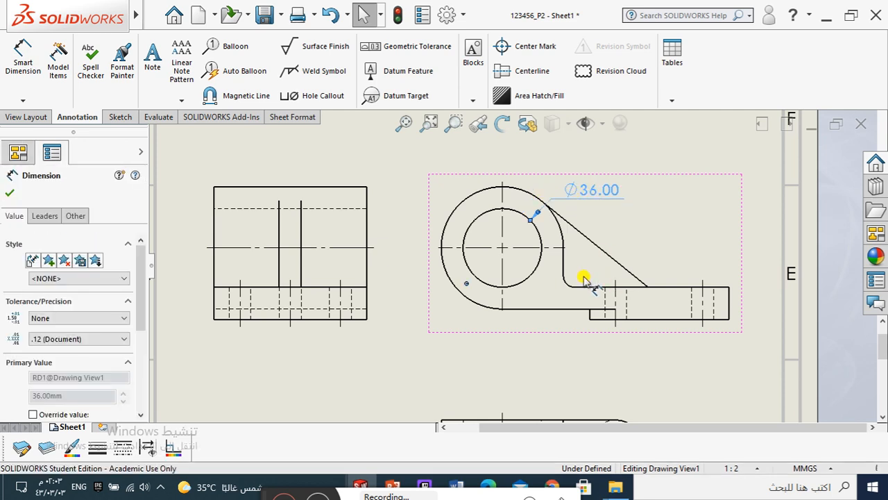
key("Escape")
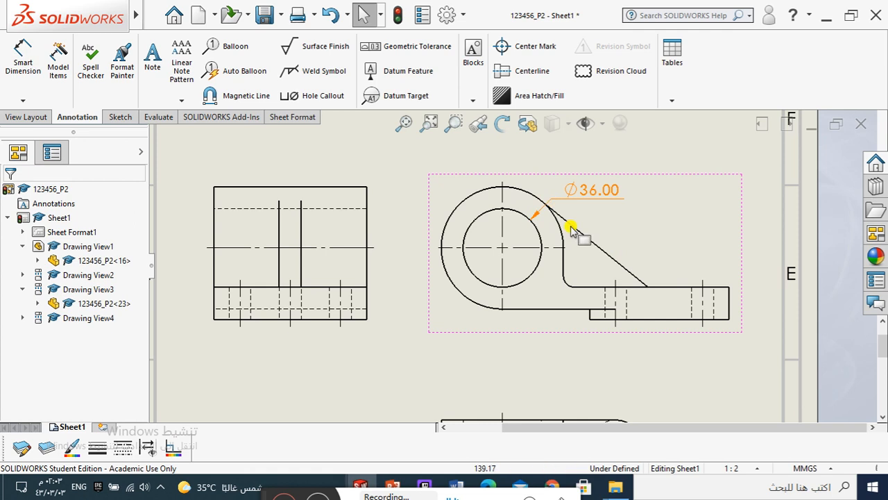
Step: Dimension the radius of the outer arc around the bore, placing the text above and left of the arc
scroll(590, 236, "down", 2)
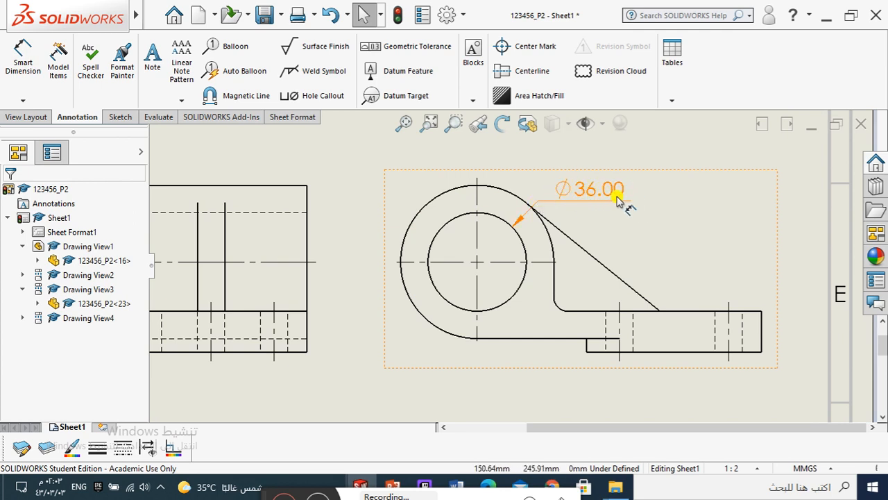
left_click(23, 68)
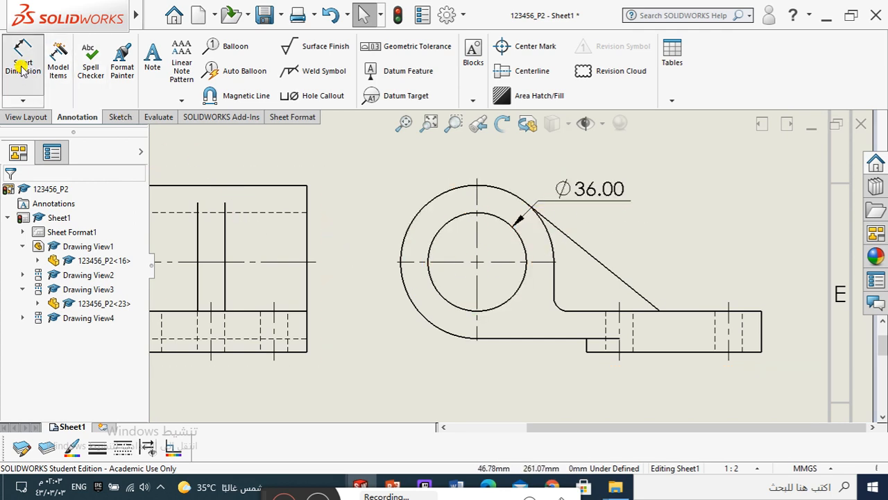
left_click(432, 204)
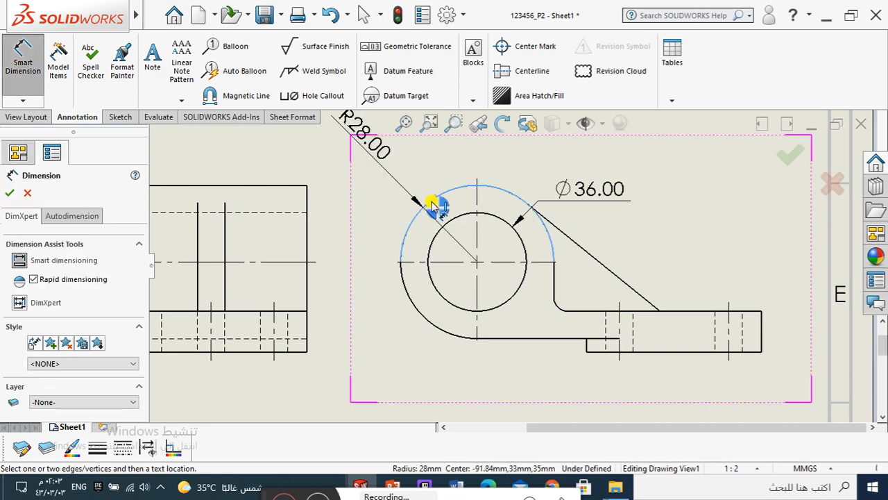
left_click(401, 177)
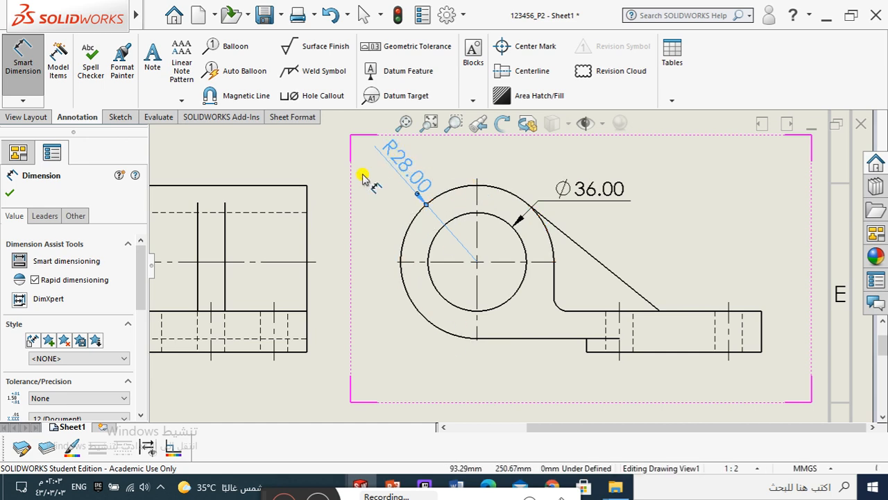
Step: Give the outer arc's radius dimension an Open Leader and a custom text position with horizontal text on a bent leader
left_click(52, 218)
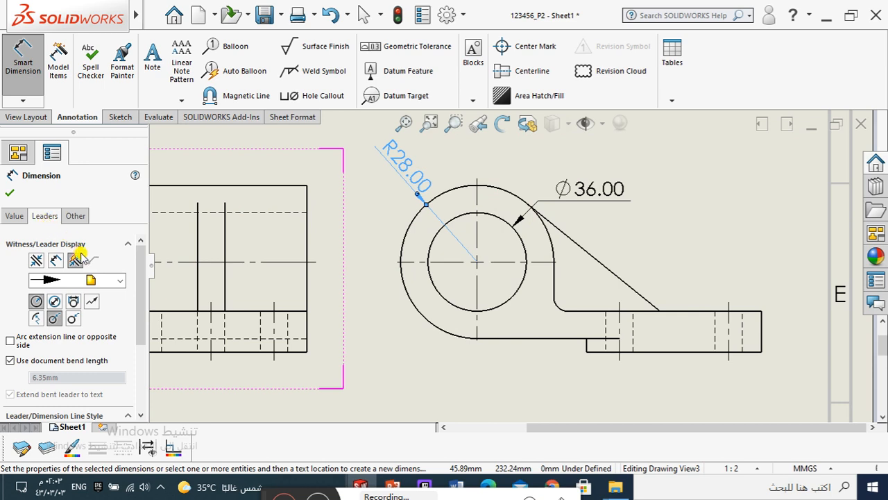
left_click(75, 319)
left_click_drag(139, 299, 134, 384)
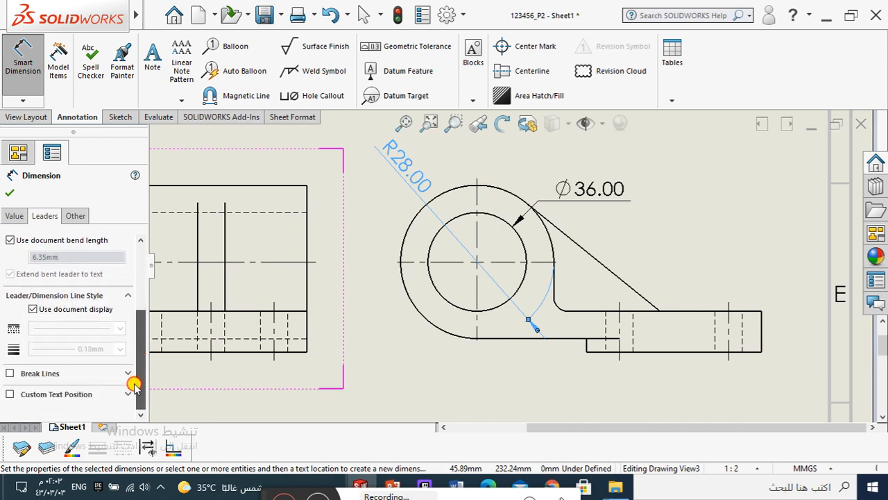
left_click(9, 396)
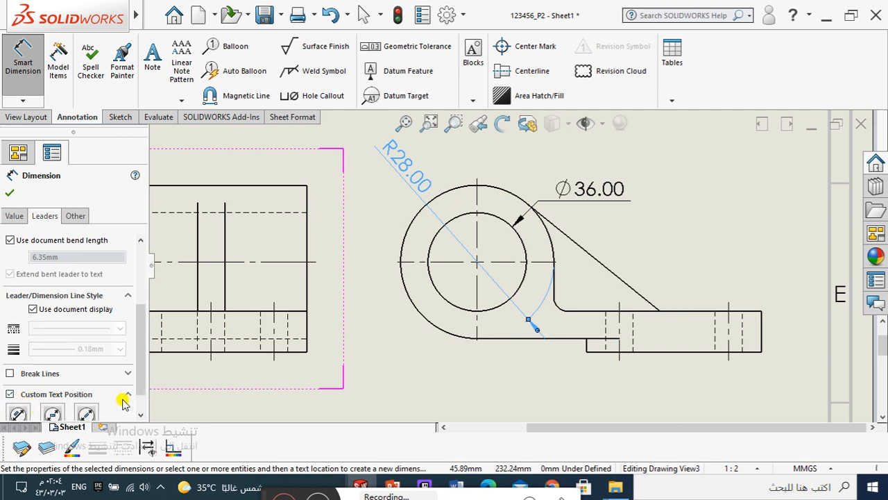
left_click_drag(139, 377, 139, 396)
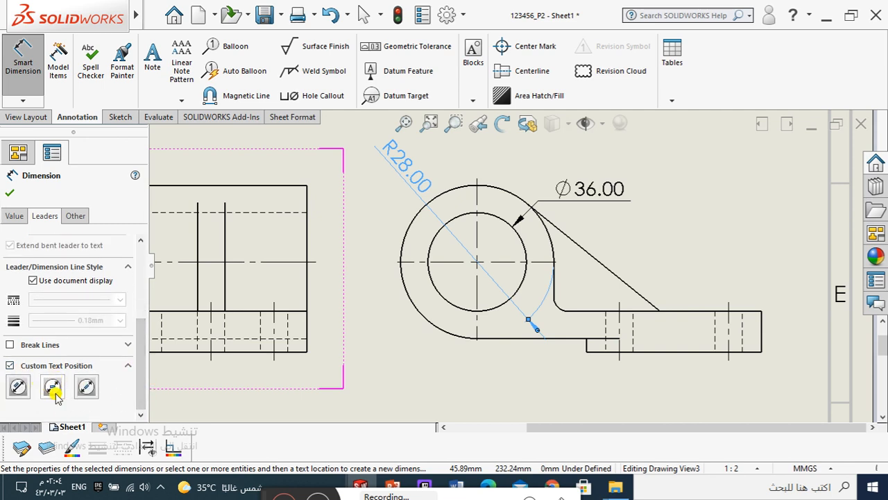
left_click(54, 387)
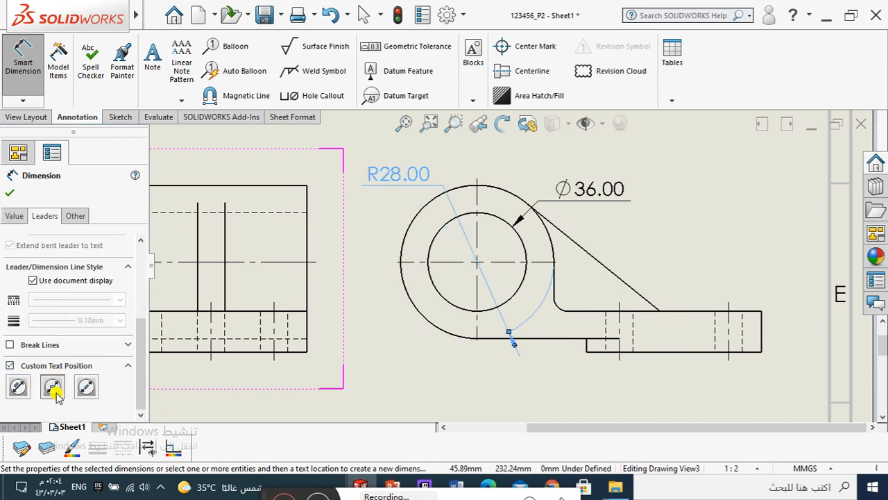
left_click(13, 197)
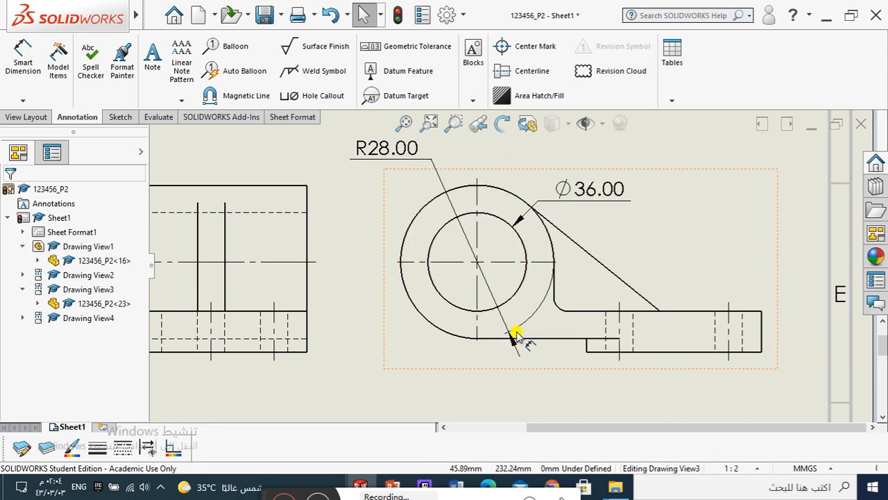
Step: Dimension the diameter of the lower-left mounting hole in the plan view, placing the text below the plate outline
scroll(545, 357, "up", 3)
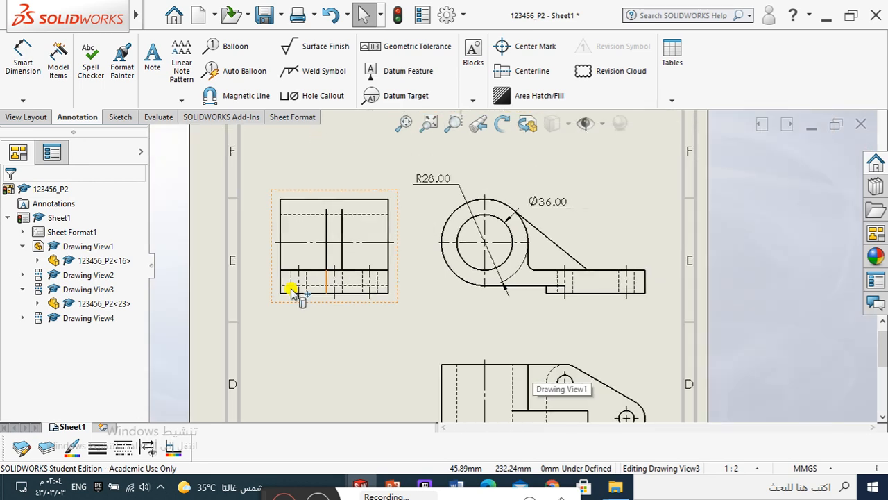
scroll(351, 226, "down", 1)
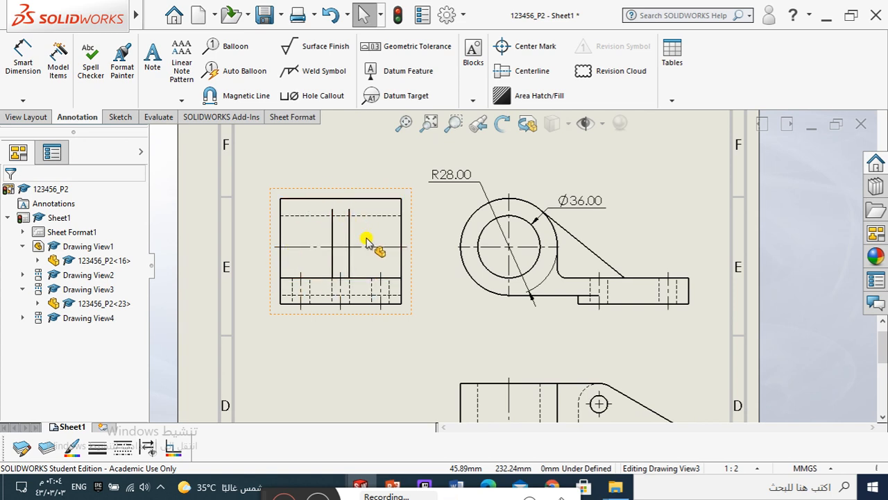
scroll(597, 387, "up", 3)
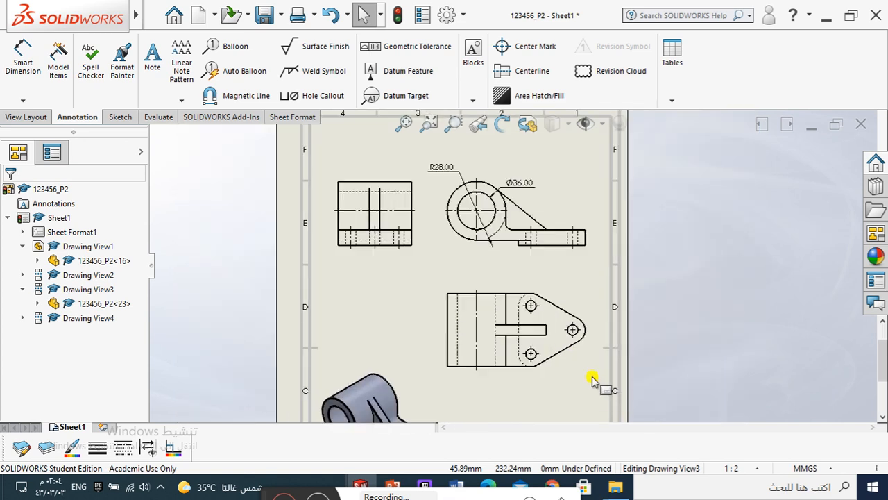
scroll(579, 366, "down", 2)
scroll(535, 340, "down", 3)
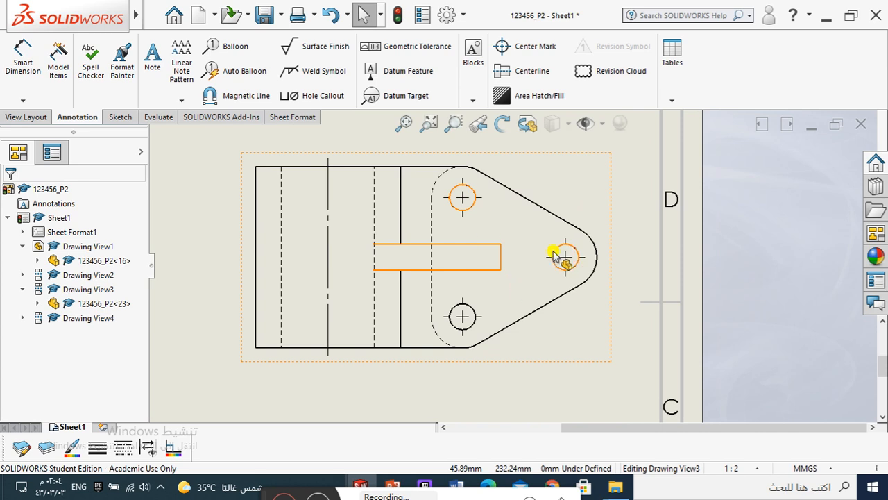
left_click(15, 66)
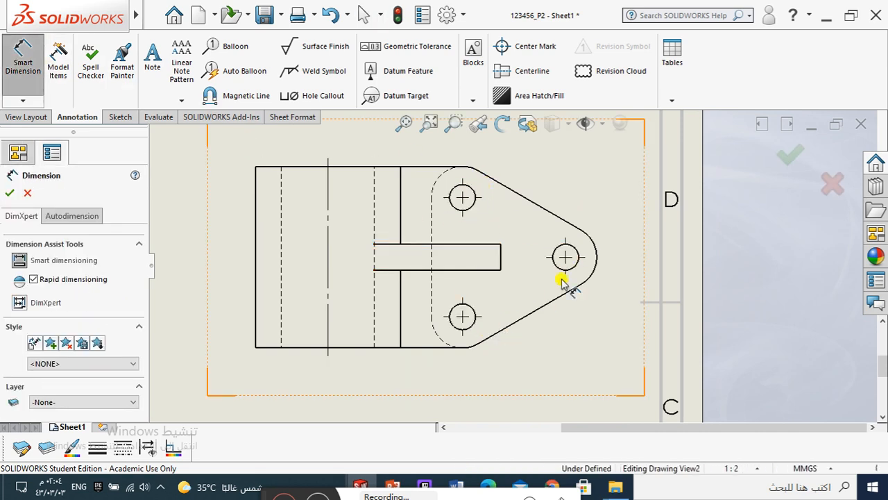
left_click(470, 330)
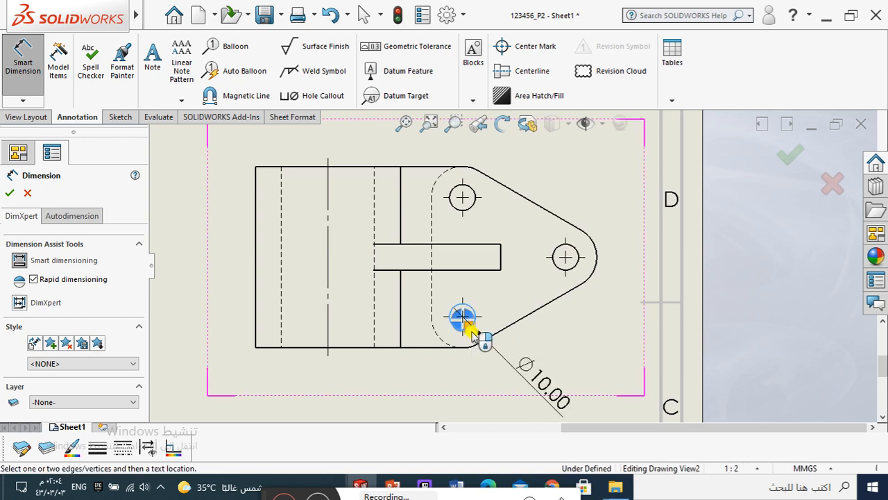
left_click(516, 375)
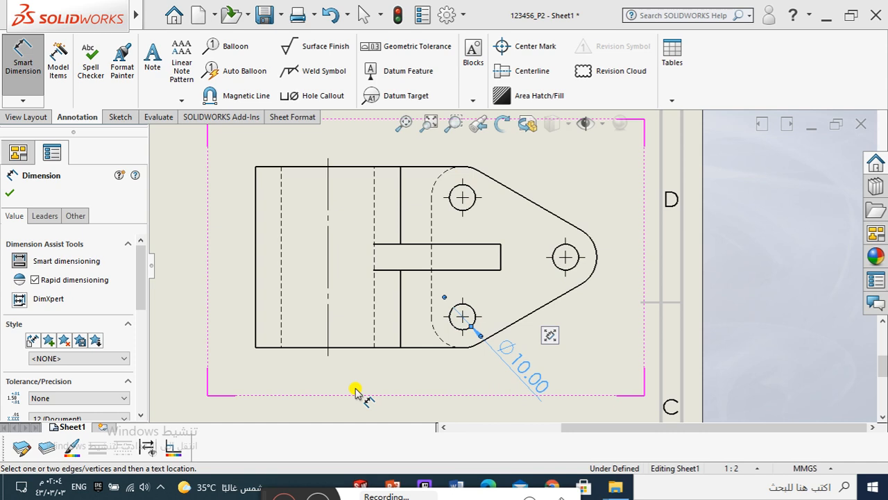
Step: Give the mounting hole's diameter dimension a One Arrow / Open Leader and horizontal custom text on a bent leader
left_click(43, 216)
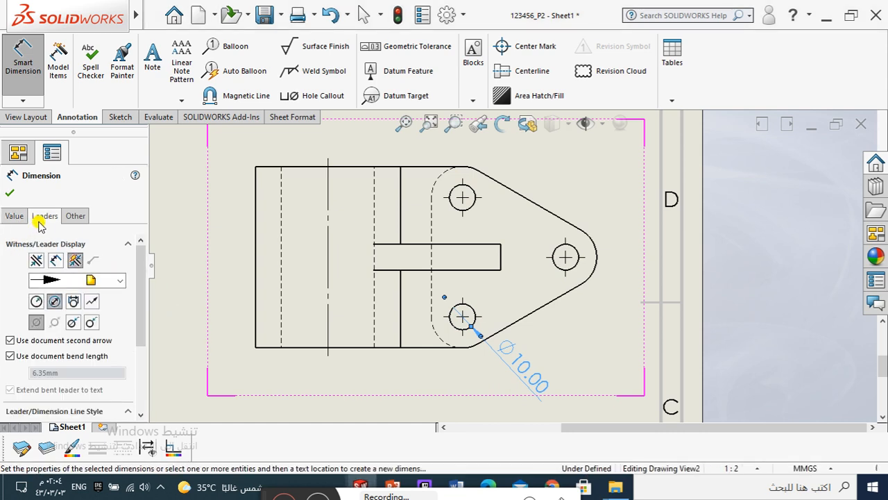
left_click(93, 322)
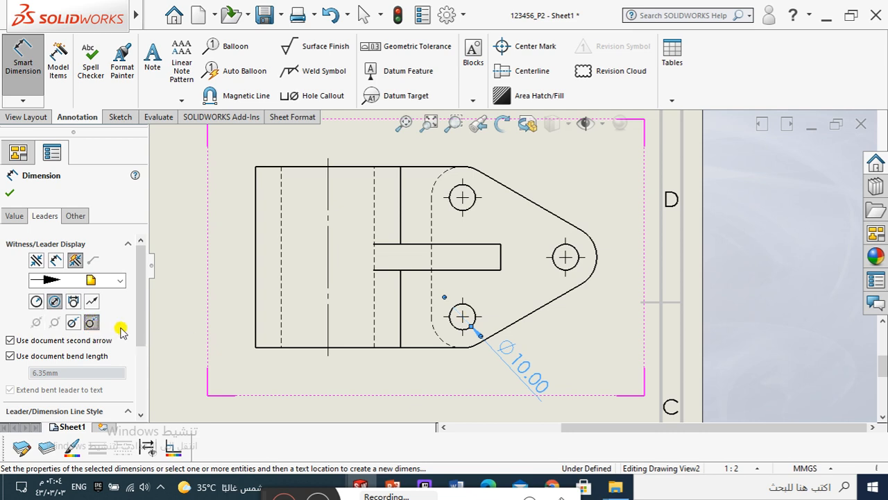
left_click_drag(141, 294, 137, 383)
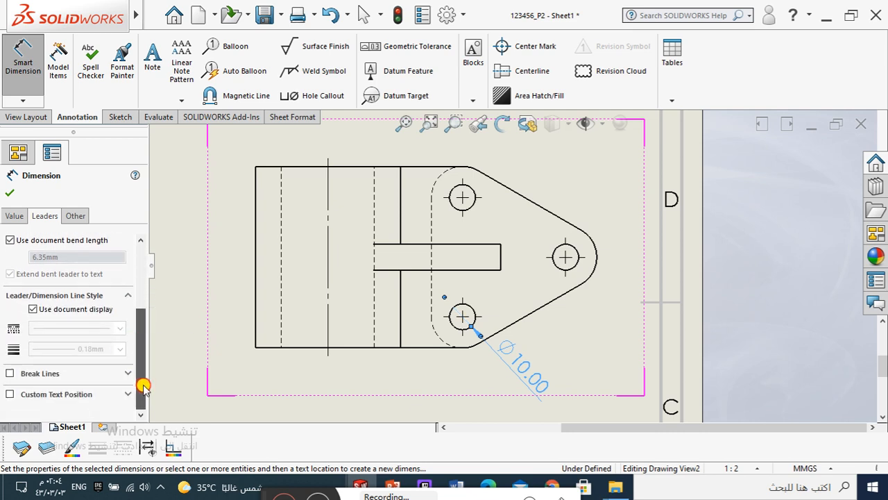
left_click(10, 395)
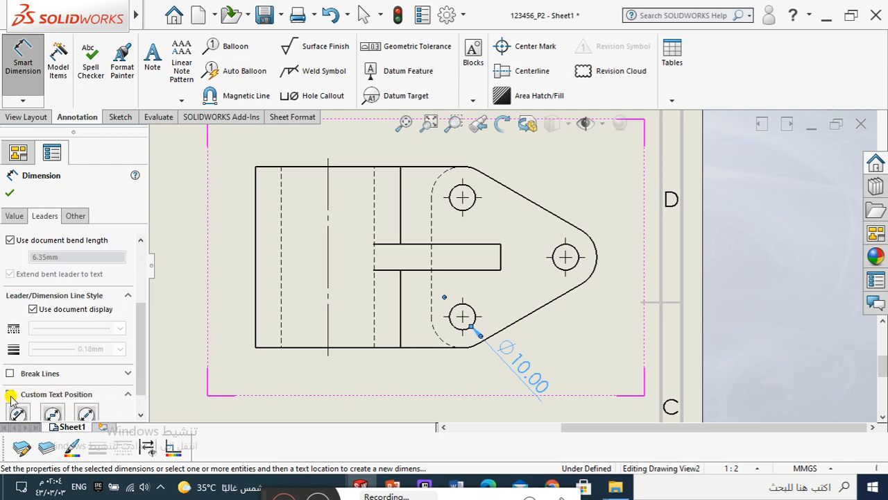
scroll(136, 375, "down", 1)
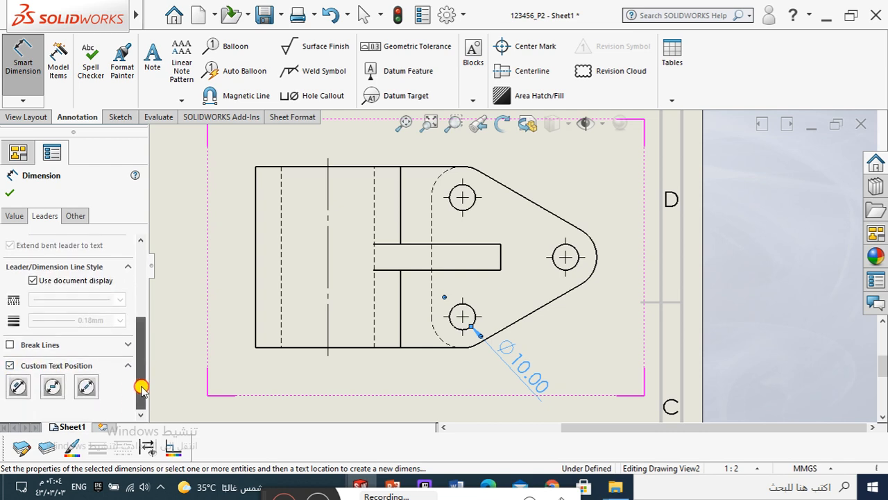
left_click(53, 387)
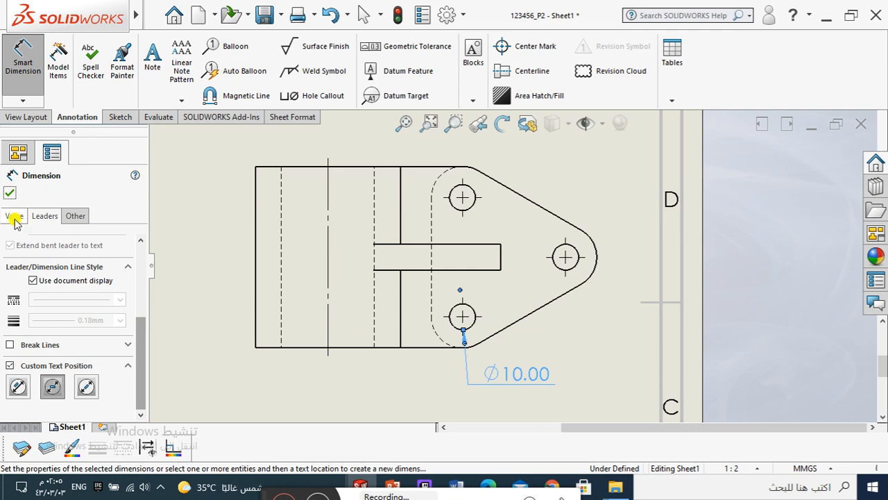
Step: Prefix the lower-left mounting hole's diameter dimension text with 3 and move it slightly up and right, closer to the plate
left_click(15, 219)
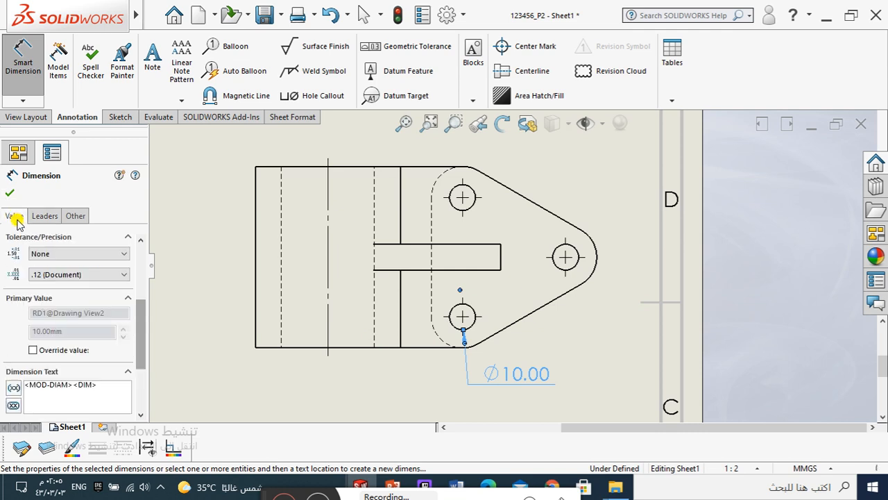
scroll(139, 318, "down", 2)
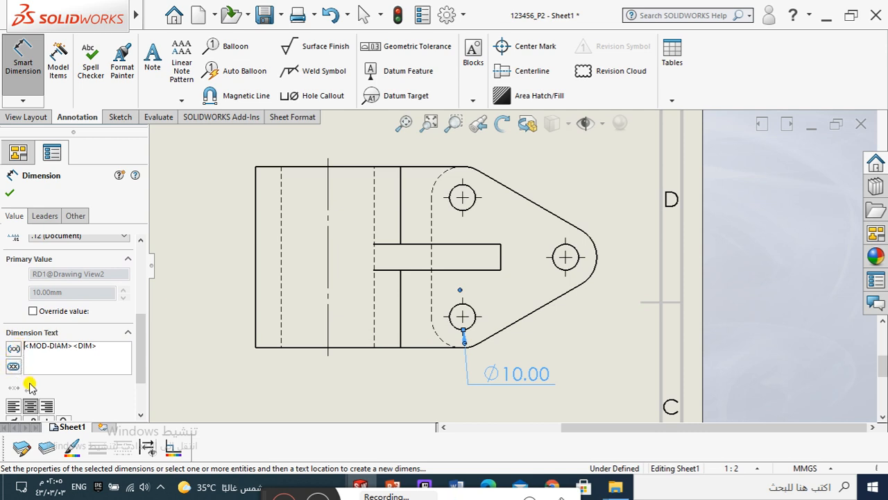
type("3")
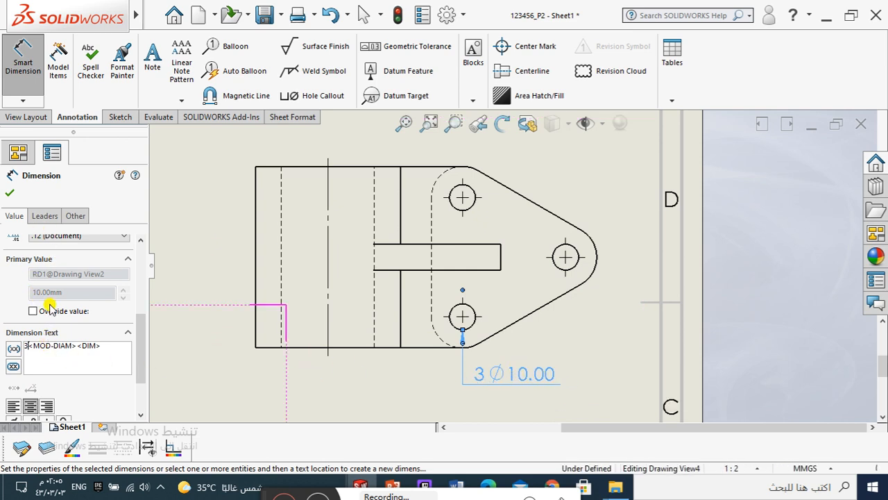
key("BackSpace")
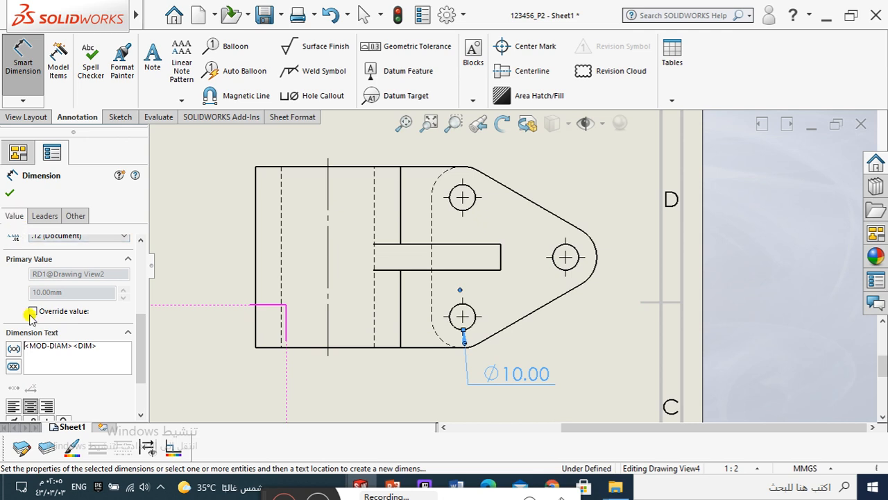
left_click_drag(136, 307, 136, 343)
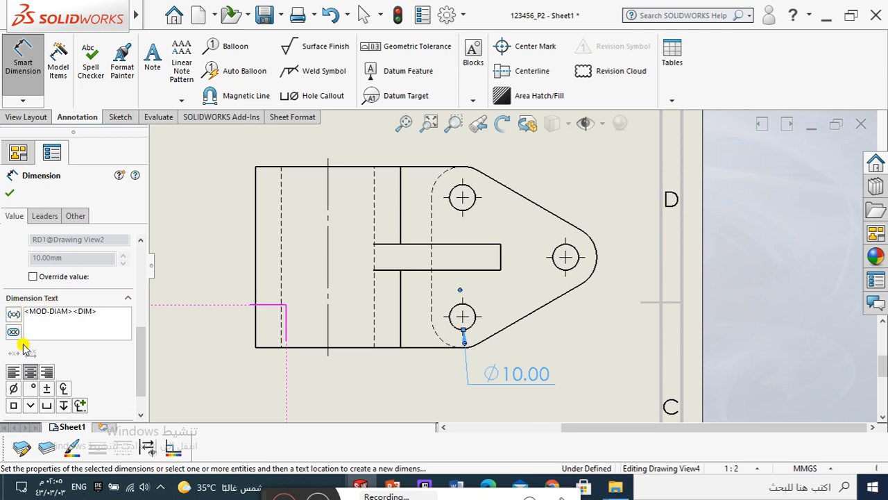
type("3")
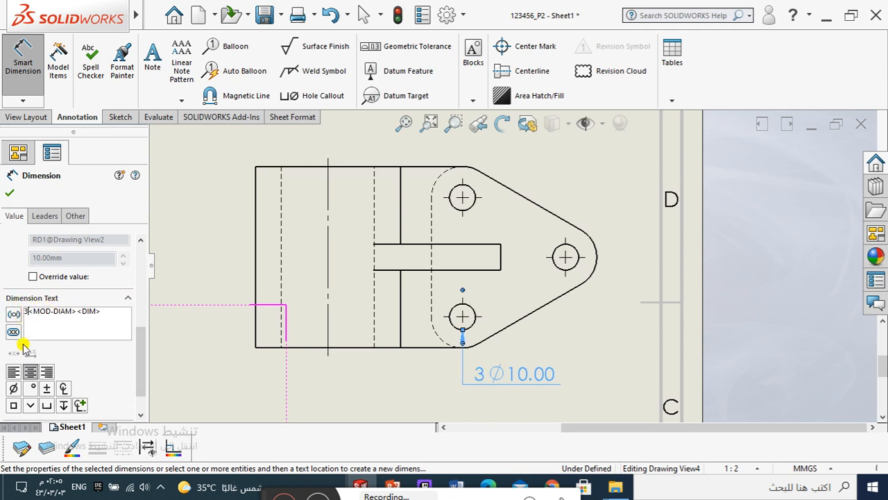
left_click(12, 195)
mouse_move(496, 375)
left_mouse_down()
mouse_move(512, 375)
mouse_move(514, 365)
left_mouse_up()
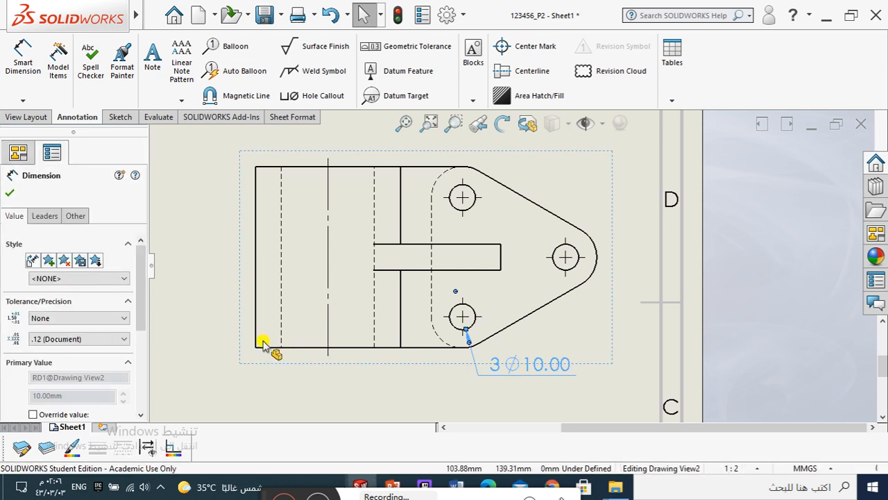
key("Escape")
Step: Dimension the radius of the rounded tip in the plan view, placing the text above and right of the arc
scroll(580, 240, "down", 2)
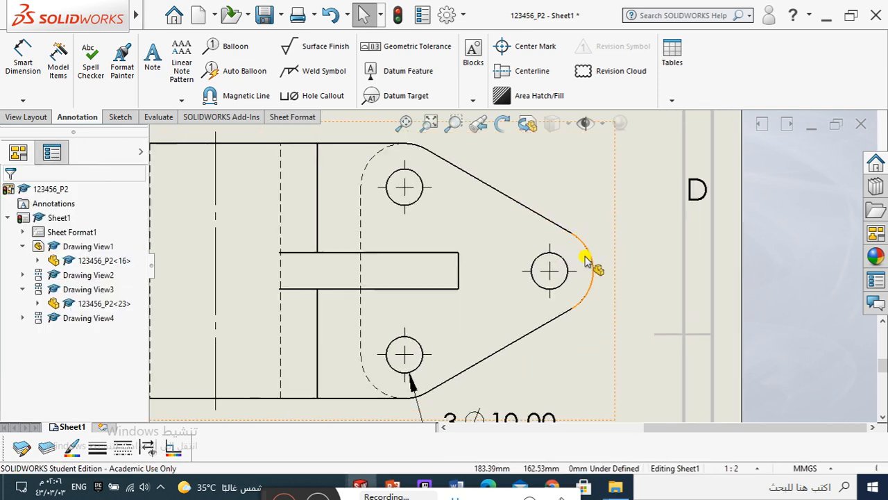
scroll(586, 256, "down", 1)
left_click(17, 49)
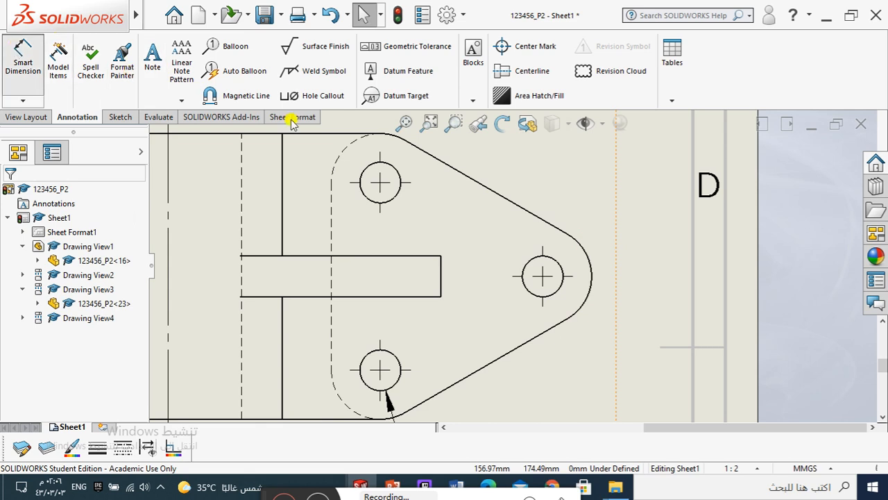
left_click(590, 268)
scroll(602, 201, "up", 1)
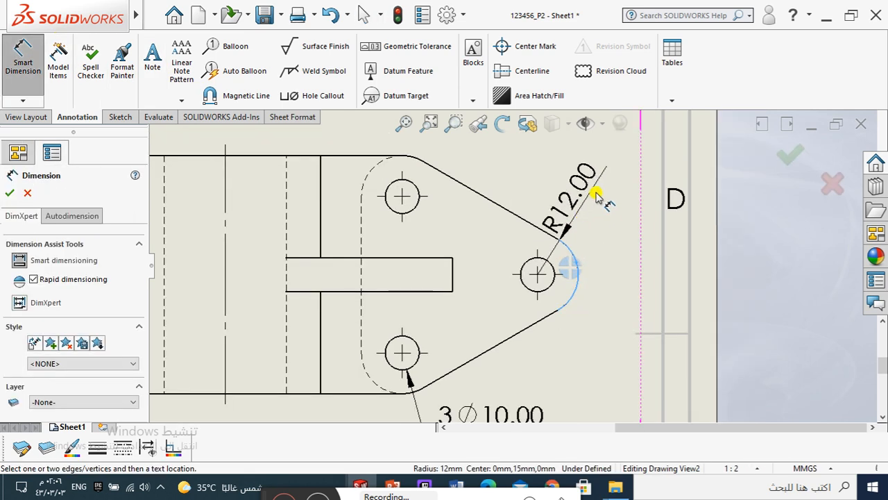
left_click(601, 196)
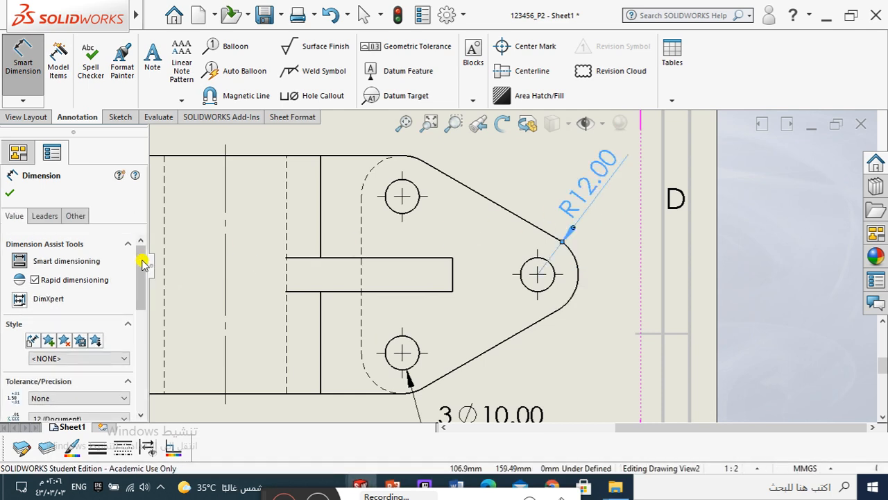
Step: Give the tip's radius dimension a custom text position with horizontal text on a bent leader, and adjust its placement above the tip
left_click(43, 216)
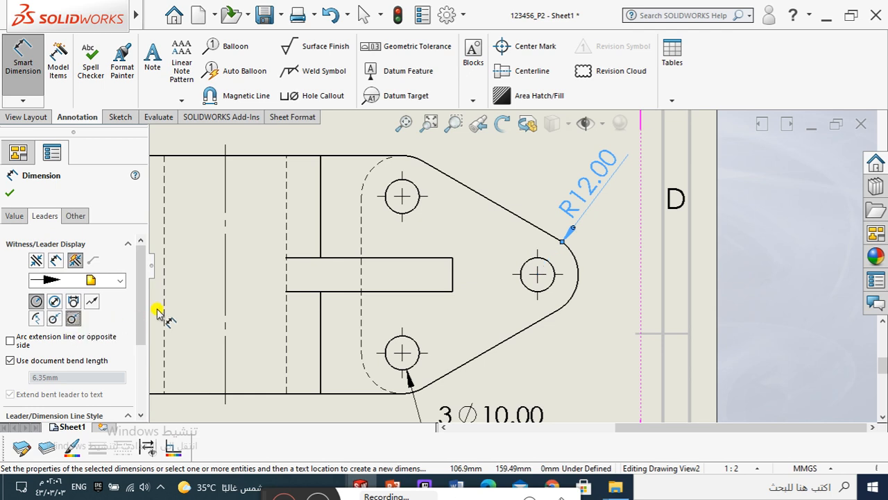
left_click_drag(139, 282, 129, 350)
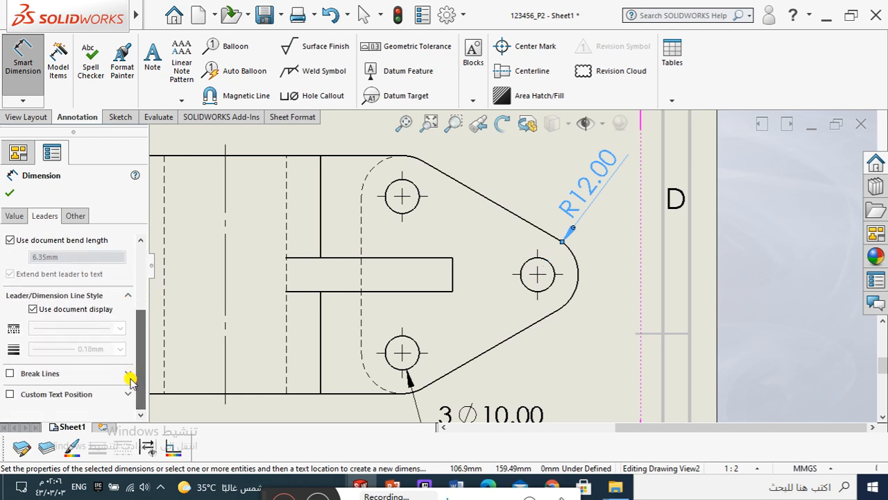
left_click(10, 396)
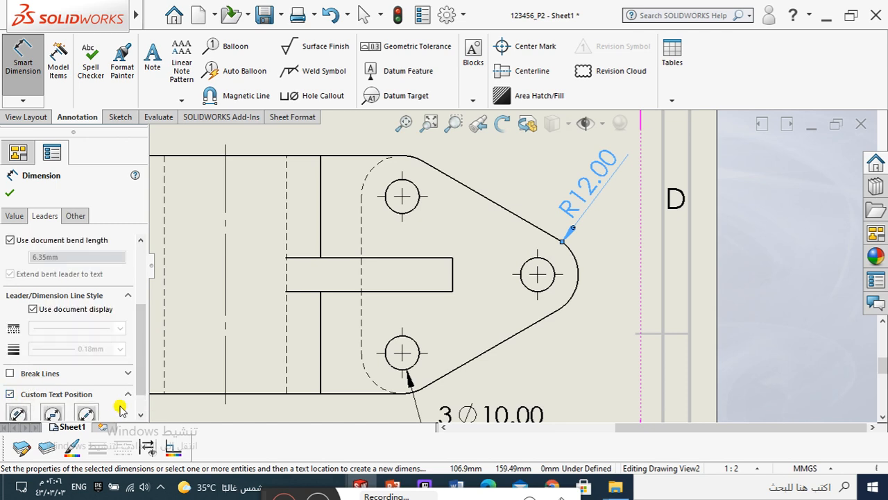
scroll(136, 371, "down", 1)
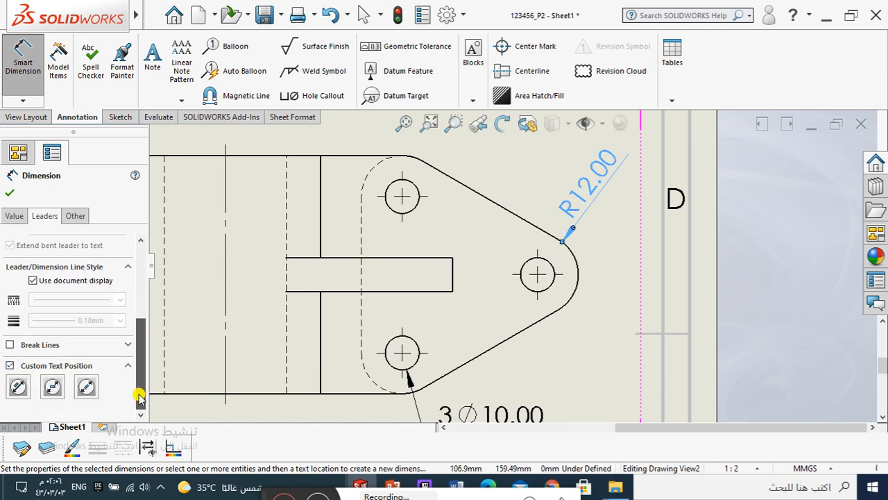
left_click(52, 387)
left_click(16, 196)
scroll(510, 260, "up", 2)
left_click(572, 205)
left_click_drag(573, 206, 570, 210)
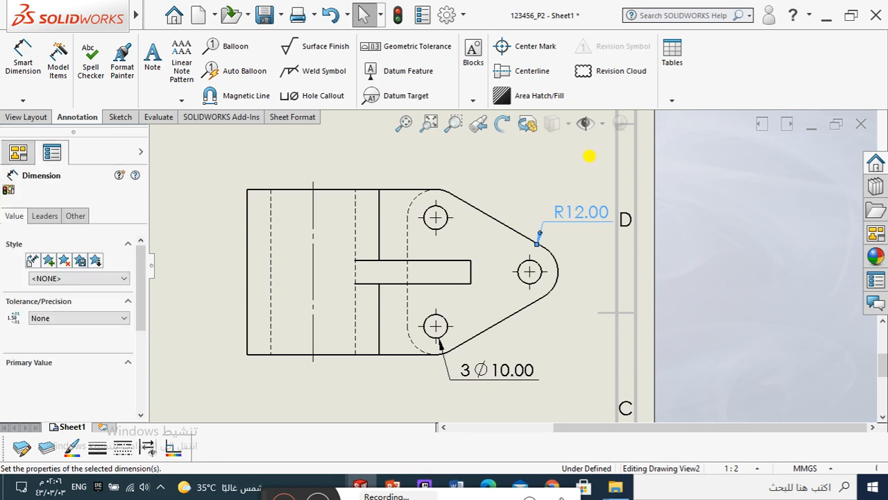
left_click(575, 254)
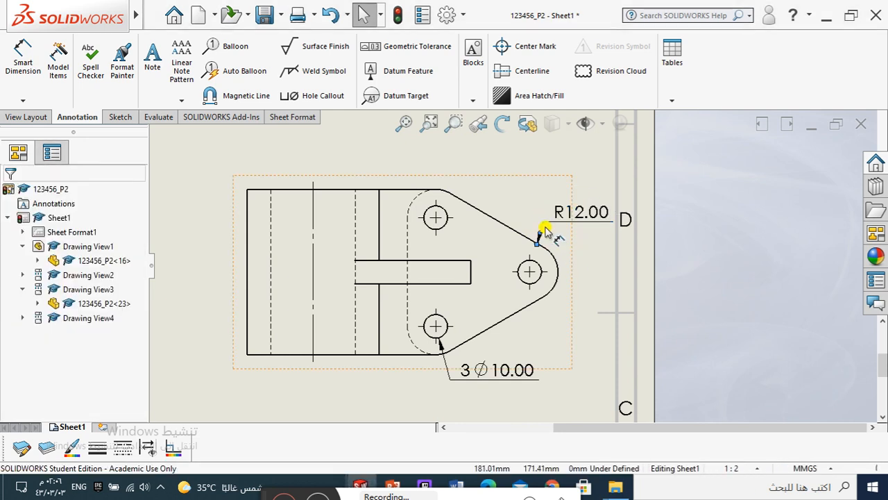
Step: Prefix the tip's radius dimension text with 3
scroll(542, 233, "down", 2)
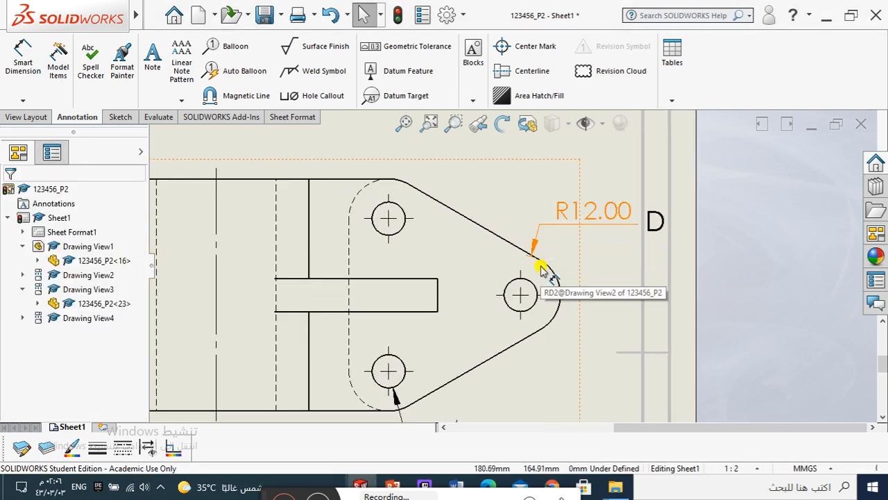
scroll(539, 292, "down", 1)
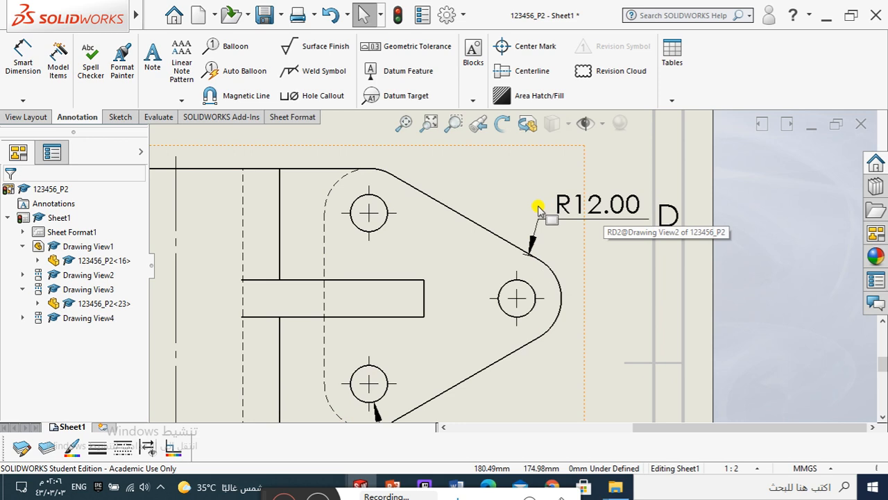
left_click(590, 204)
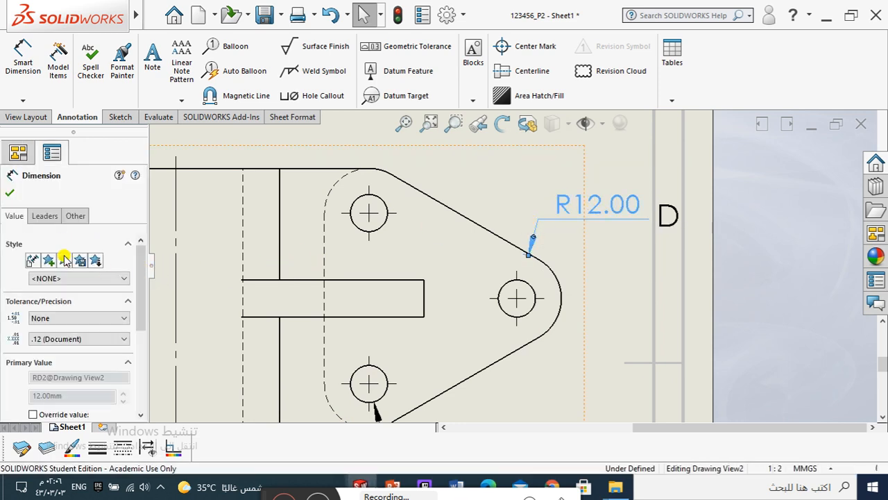
mouse_move(139, 269)
left_mouse_down()
mouse_move(139, 324)
mouse_move(143, 347)
mouse_move(149, 296)
mouse_move(155, 365)
mouse_move(156, 332)
left_mouse_up()
left_click(56, 313)
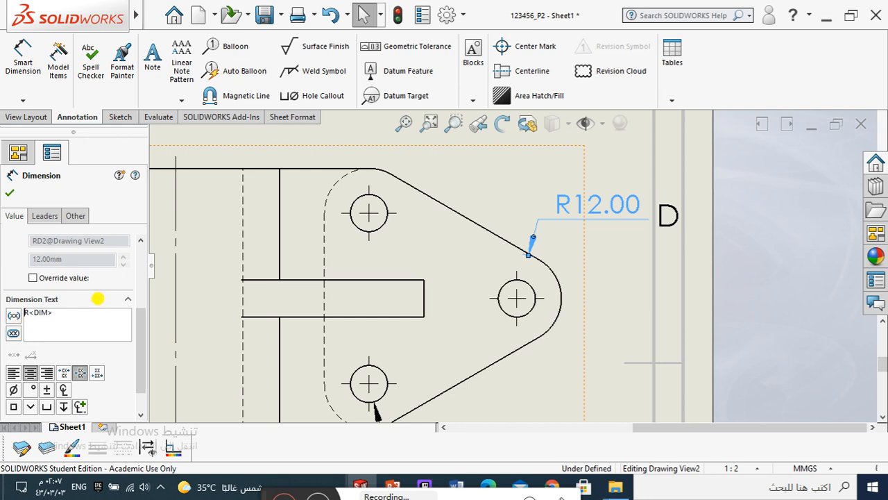
type("3")
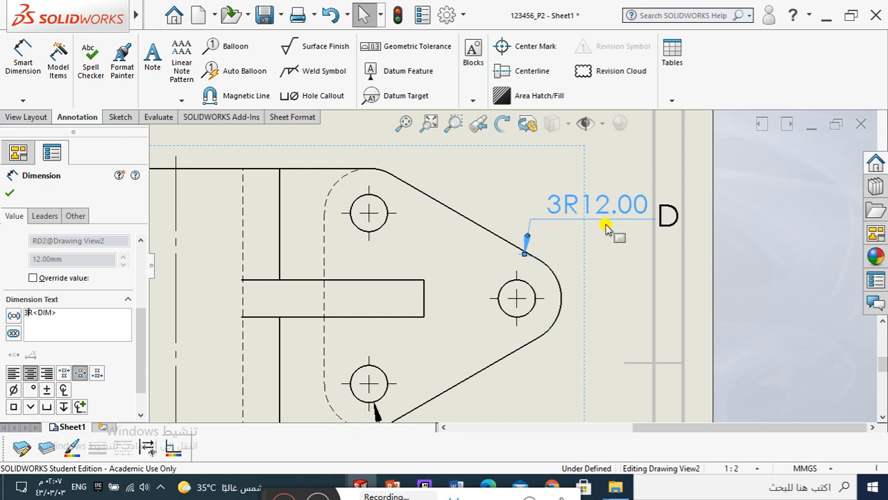
left_click(10, 197)
Step: Move the tip's radius dimension text to the left of its leader, above the plate outline in the plan view
scroll(552, 235, "up", 2)
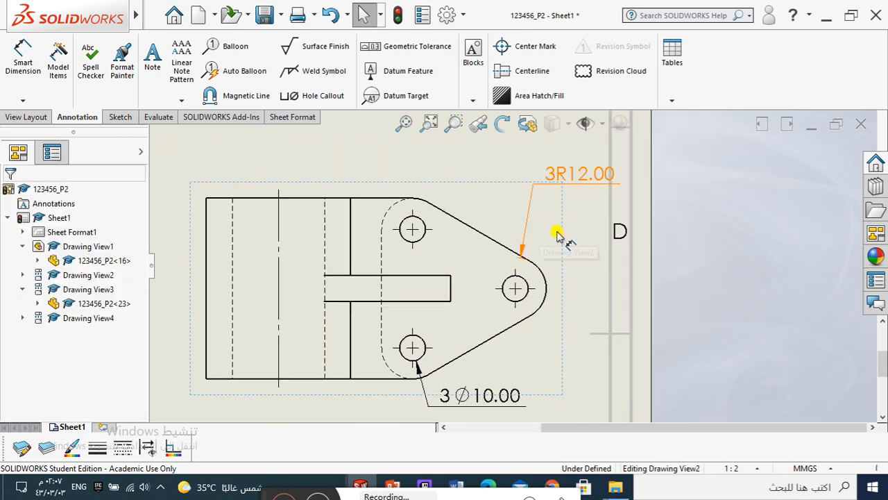
scroll(557, 233, "up", 2)
scroll(562, 208, "down", 4)
mouse_move(543, 213)
left_mouse_down()
mouse_move(532, 262)
mouse_move(551, 242)
mouse_move(533, 215)
mouse_move(540, 210)
mouse_move(536, 223)
mouse_move(572, 218)
mouse_move(534, 221)
mouse_move(516, 204)
mouse_move(601, 204)
mouse_move(595, 161)
mouse_move(592, 186)
mouse_move(587, 177)
mouse_move(592, 259)
mouse_move(582, 207)
mouse_move(515, 212)
mouse_move(724, 219)
mouse_move(603, 221)
mouse_move(460, 196)
mouse_move(471, 207)
left_mouse_up()
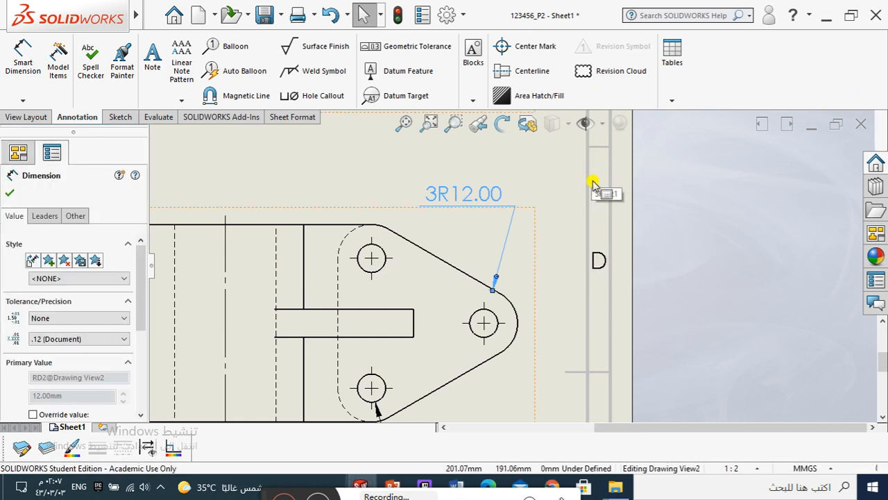
Step: Move the outer arc's radius dimension text slightly up and right above the bore in the front view
scroll(539, 234, "up", 5)
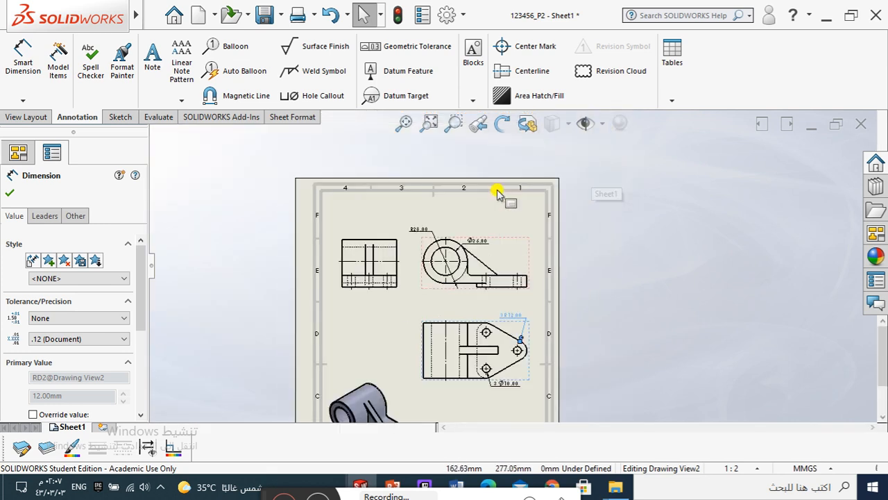
scroll(497, 193, "down", 3)
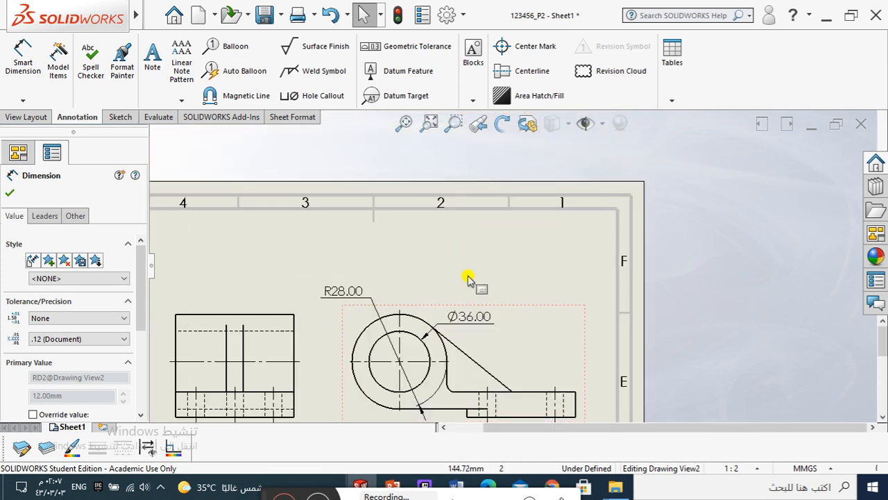
mouse_move(342, 292)
left_mouse_down()
mouse_move(342, 166)
mouse_move(334, 158)
mouse_move(363, 202)
mouse_move(349, 244)
mouse_move(352, 283)
left_mouse_up()
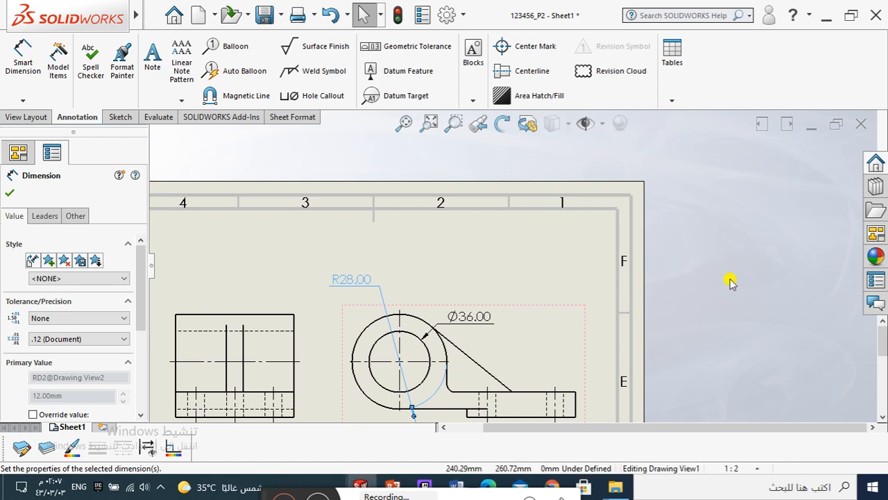
Step: Minimise the 123456_P2 drawing and switch to PowerPoint to review the Step 7 Adding Dimensions list
left_click(812, 130)
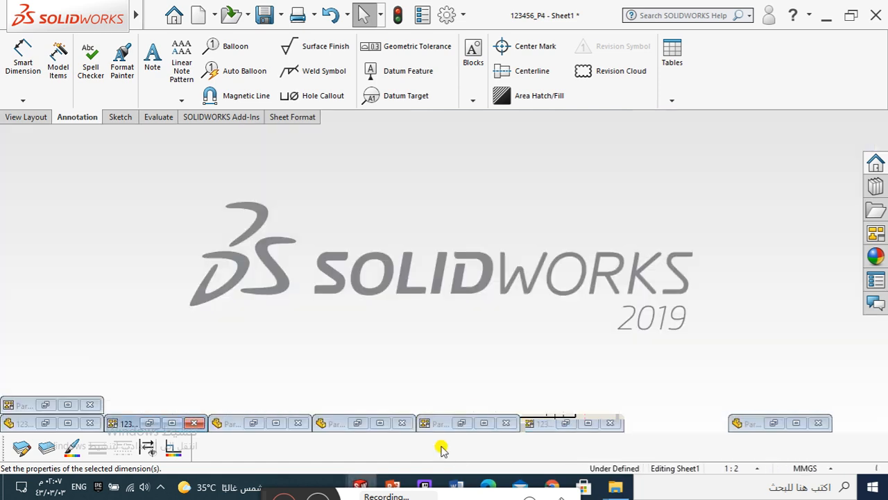
left_click(398, 485)
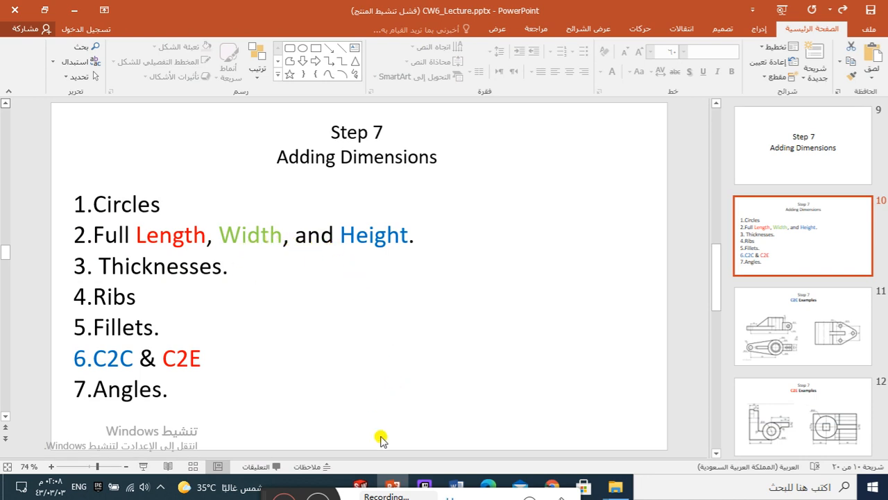
Step: Switch to the 123456_P4 drawing in SOLIDWORKS, examine how its views are dimensioned, and minimise it
mouse_move(362, 486)
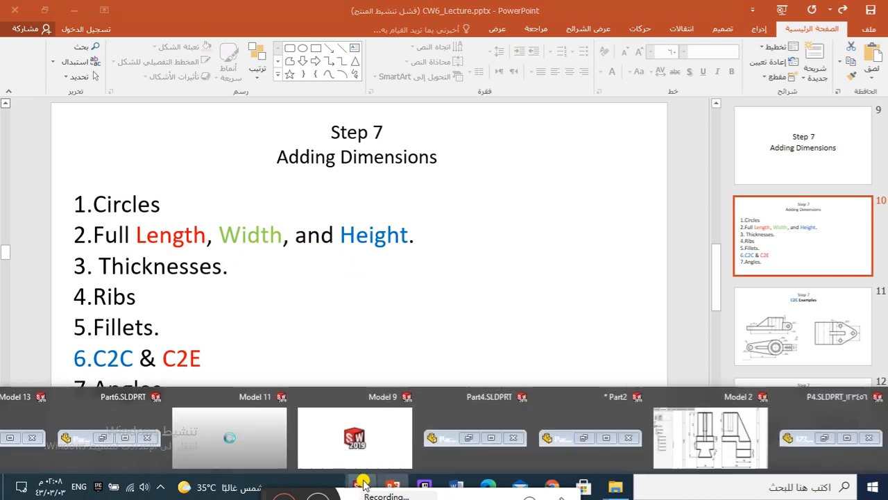
left_click(695, 428)
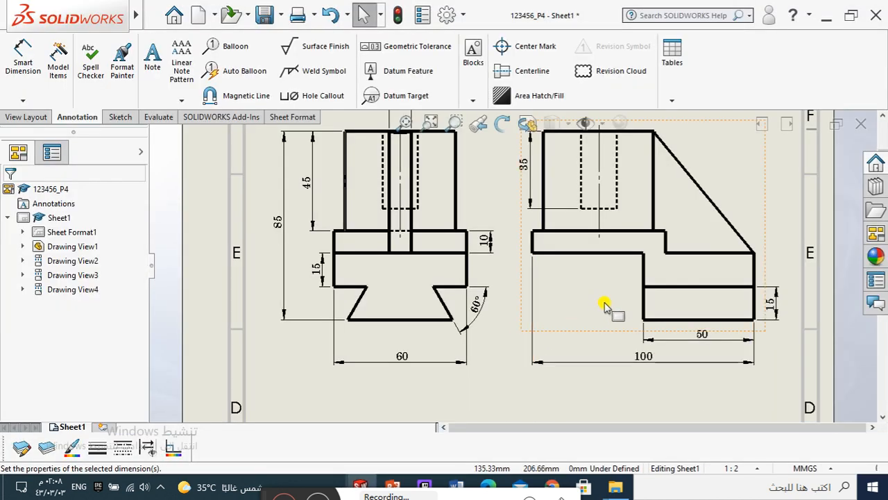
scroll(605, 304, "up", 2)
scroll(562, 305, "down", 2)
scroll(561, 277, "up", 3)
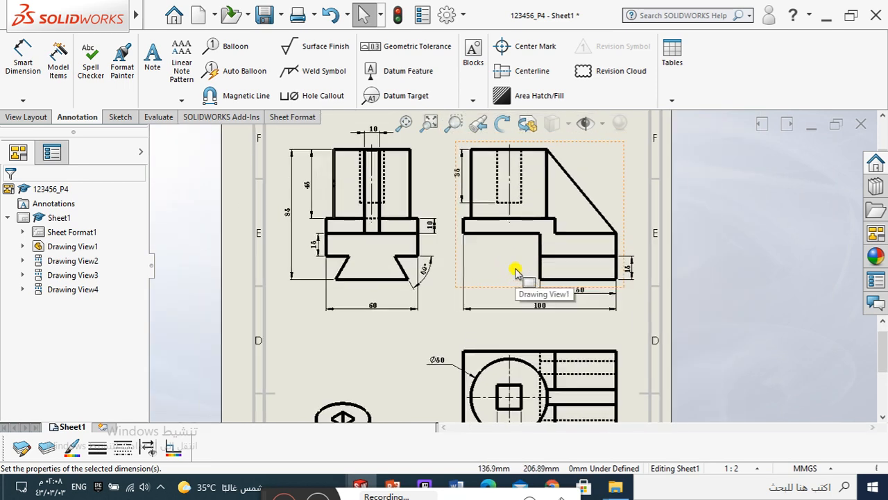
scroll(507, 242, "down", 1)
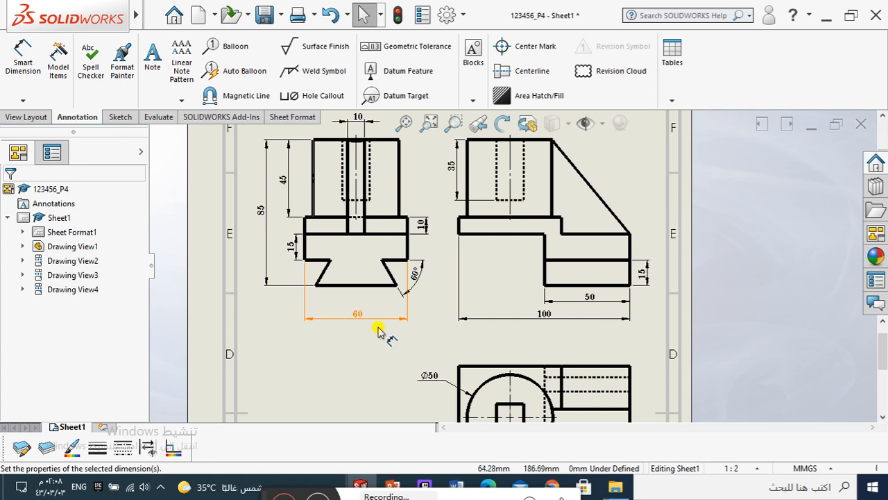
scroll(347, 238, "down", 2)
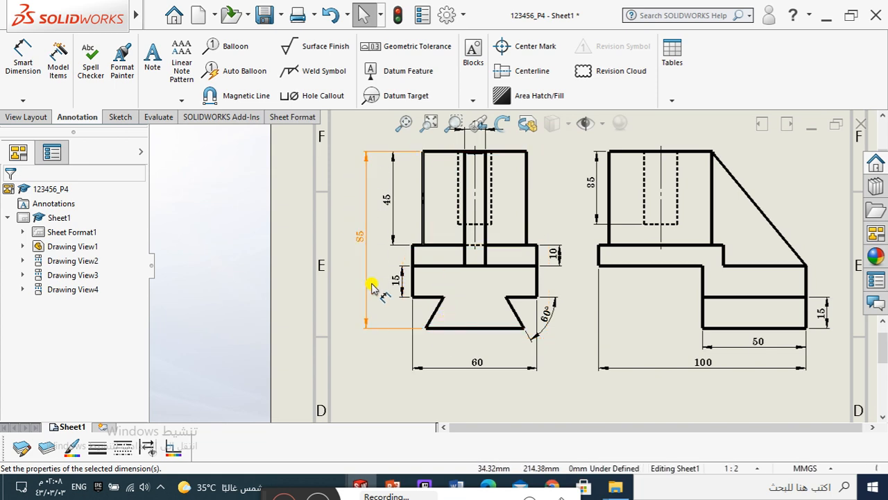
left_click(810, 127)
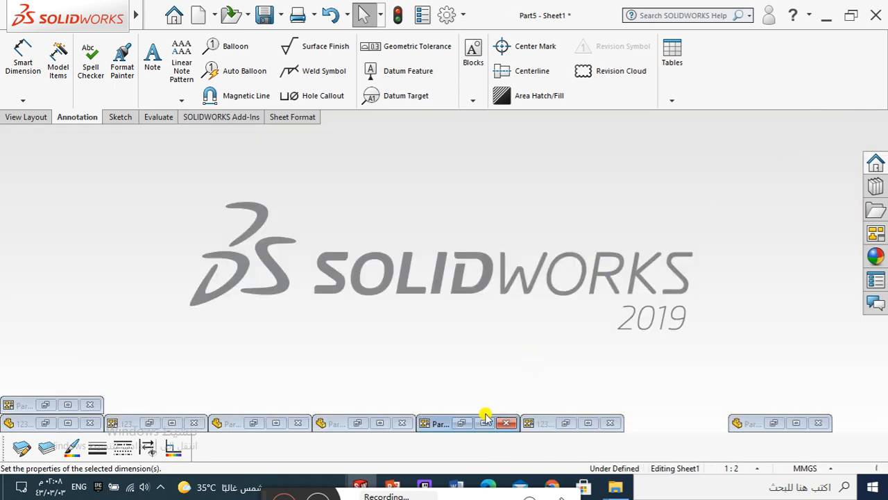
Step: Open the Part5 drawing to view its dimensioned stepped profile, switch to the PowerPoint dimensioning list, and return to SOLIDWORKS
left_click(483, 424)
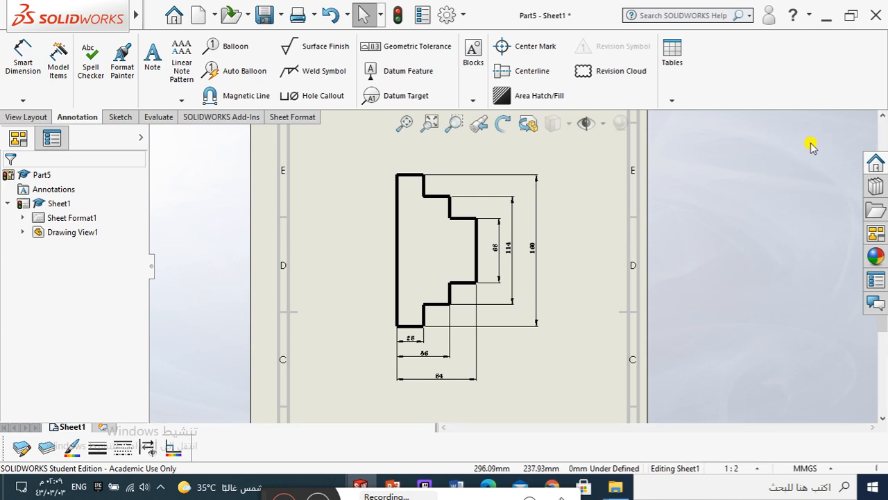
left_click(826, 14)
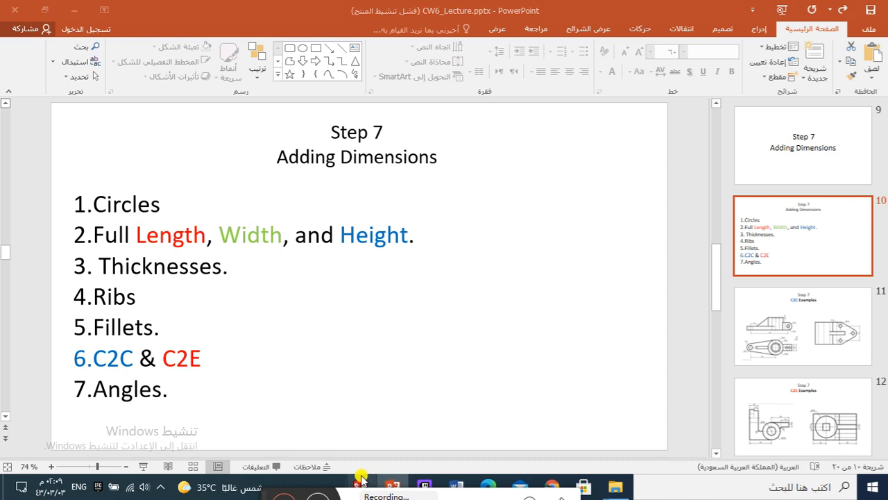
mouse_move(362, 479)
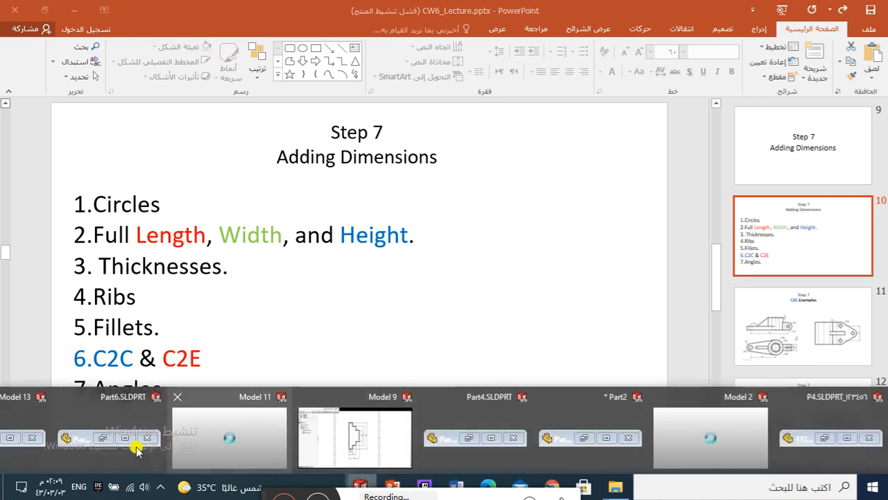
mouse_move(31, 435)
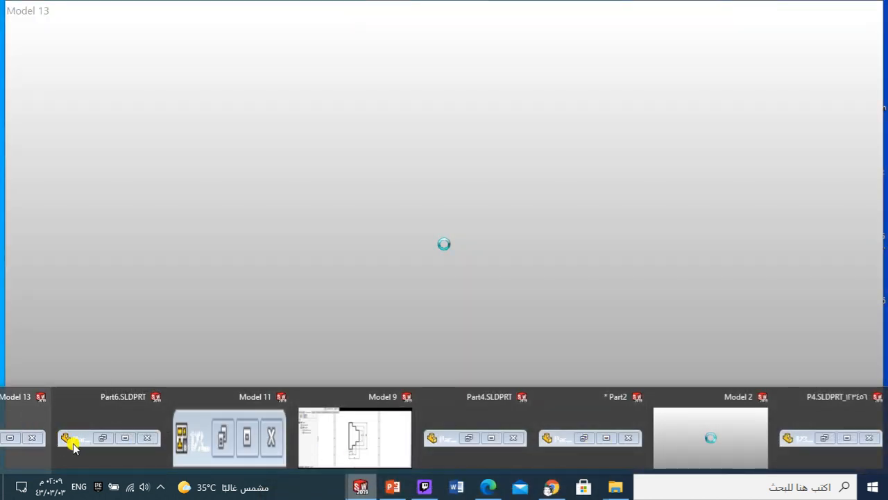
left_click(247, 448)
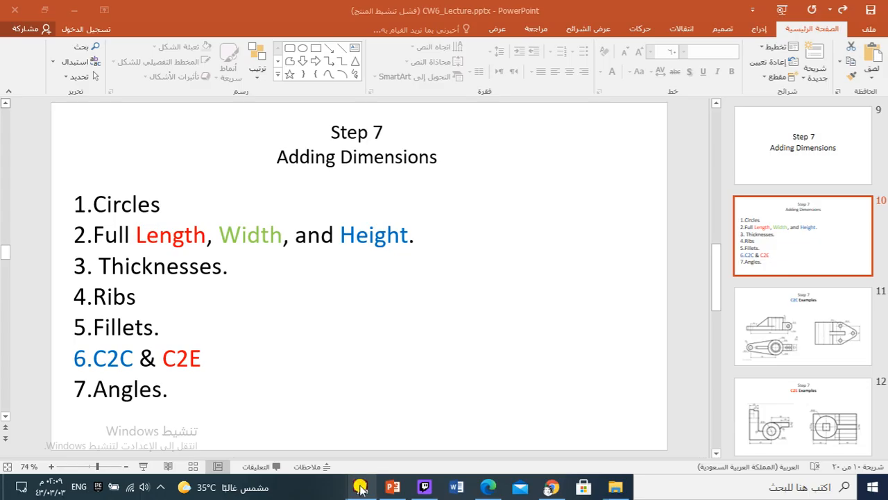
left_click(363, 484)
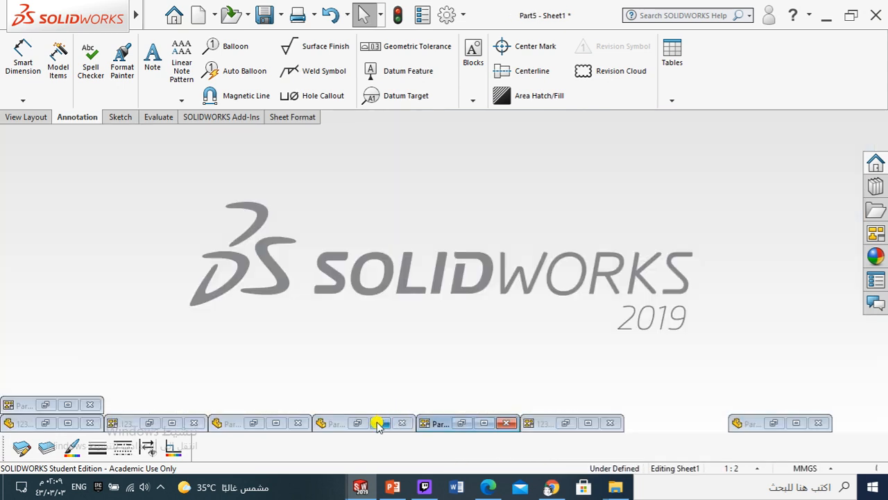
Step: Open the Part6 drawing and examine how the overall length, width and height are dimensioned across the L-shaped part's orthographic views
left_click(67, 407)
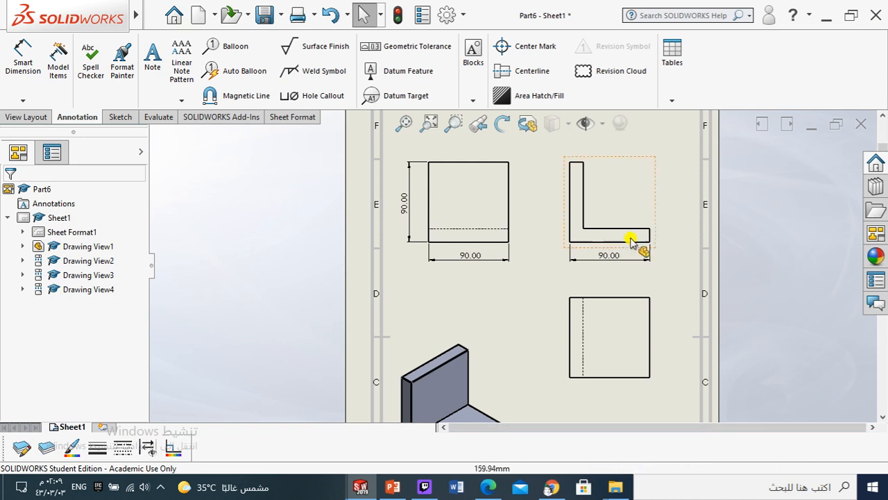
scroll(610, 258, "up", 1)
scroll(587, 278, "down", 1)
scroll(582, 307, "up", 3)
scroll(571, 303, "down", 2)
scroll(507, 236, "down", 4)
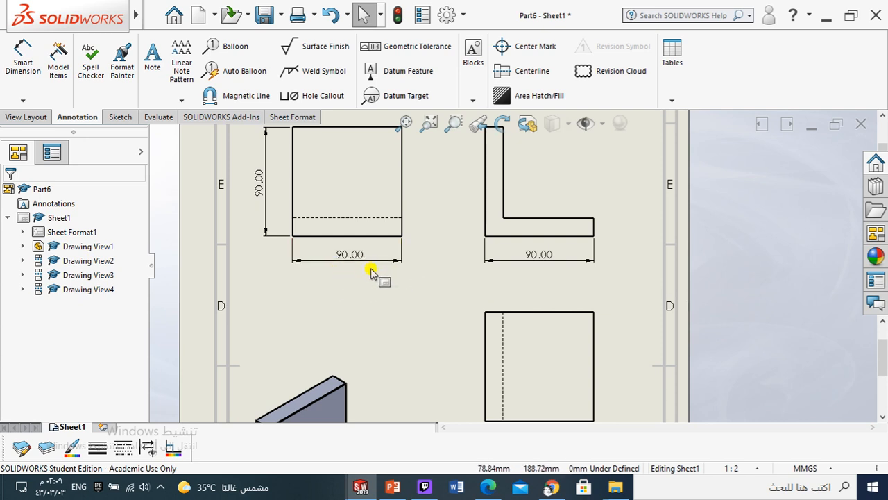
scroll(299, 228, "up", 1)
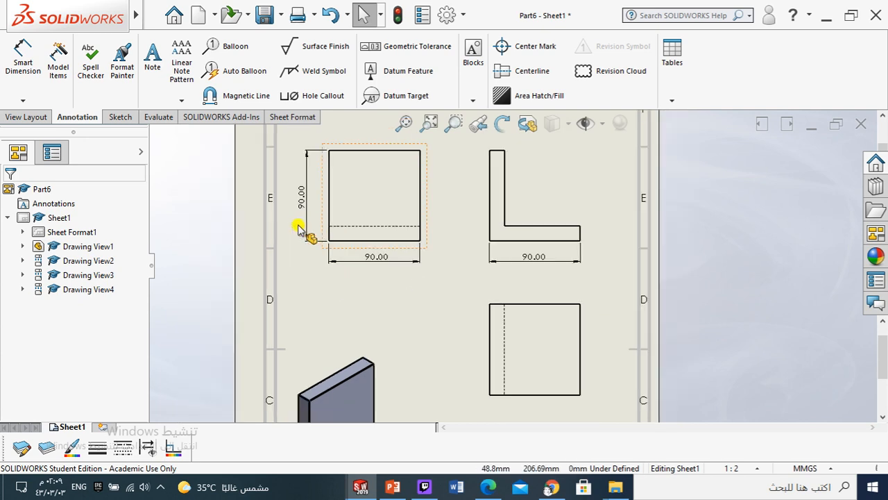
scroll(319, 188, "down", 2)
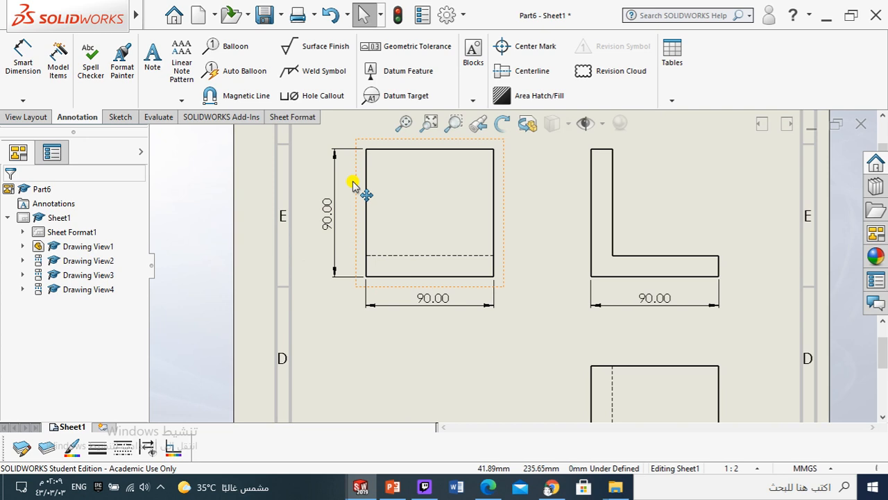
scroll(615, 333, "up", 1)
scroll(560, 340, "up", 2)
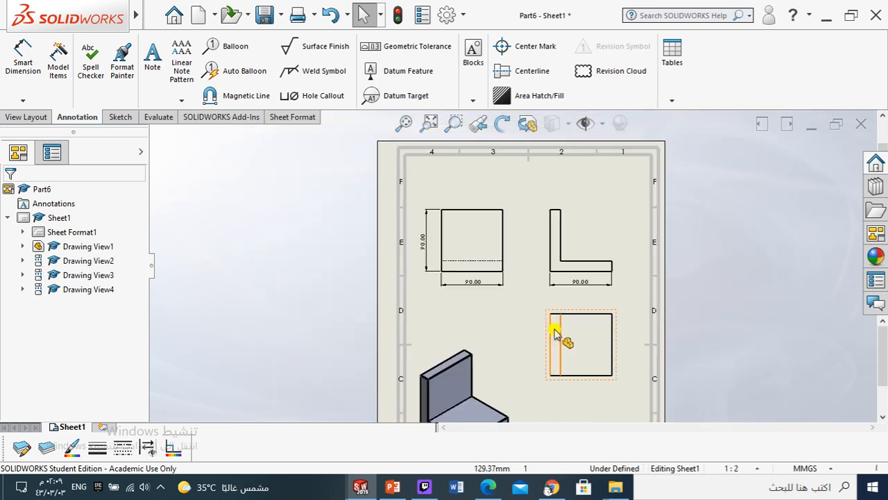
scroll(552, 309, "down", 3)
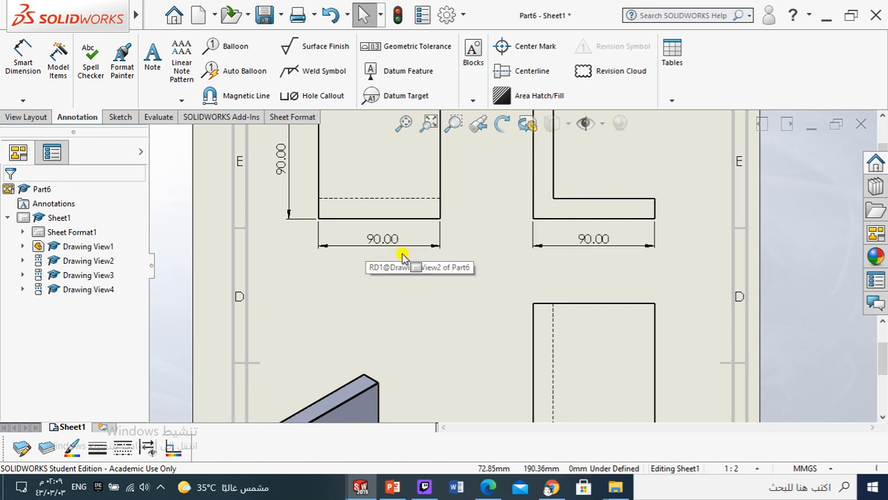
scroll(581, 258, "up", 3)
scroll(479, 378, "up", 1)
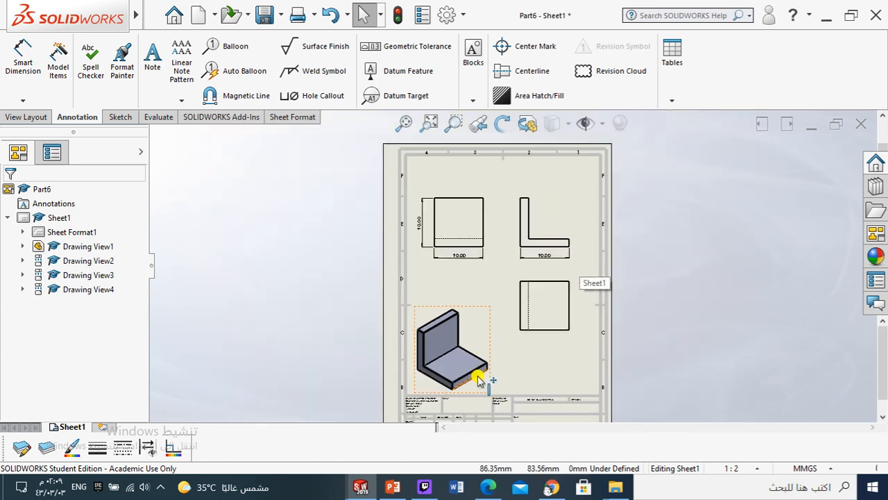
Step: Compare the isometric view's edges with the dimensioned orthographic views of Part6, and minimise SOLIDWORKS to return to the PowerPoint list
scroll(479, 379, "down", 3)
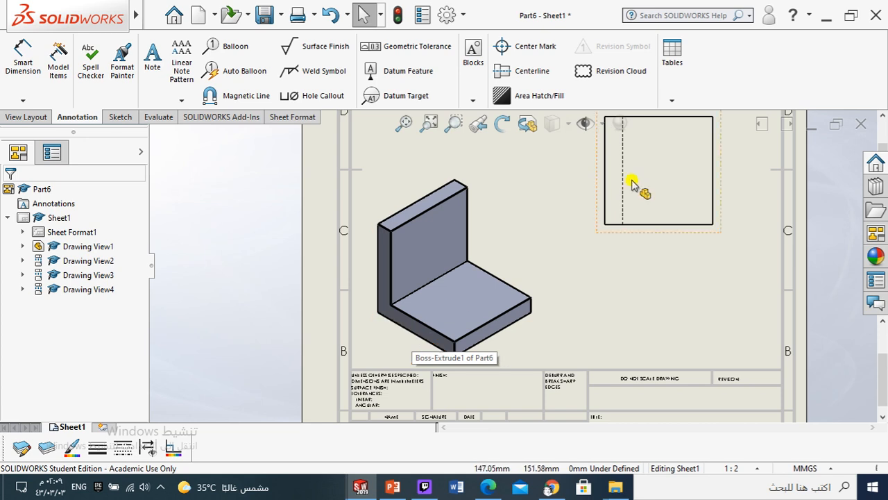
scroll(604, 175, "up", 1)
scroll(594, 167, "down", 2)
scroll(555, 187, "up", 2)
scroll(545, 195, "down", 1)
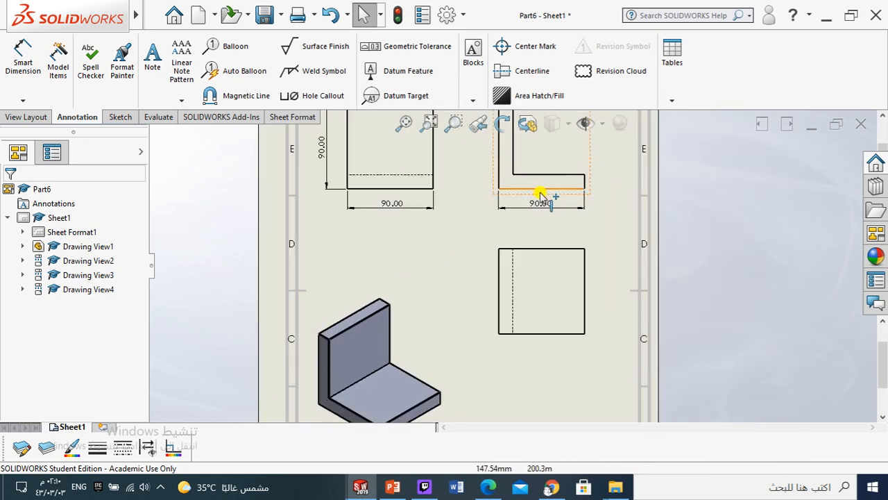
scroll(407, 389, "up", 3)
scroll(408, 375, "down", 5)
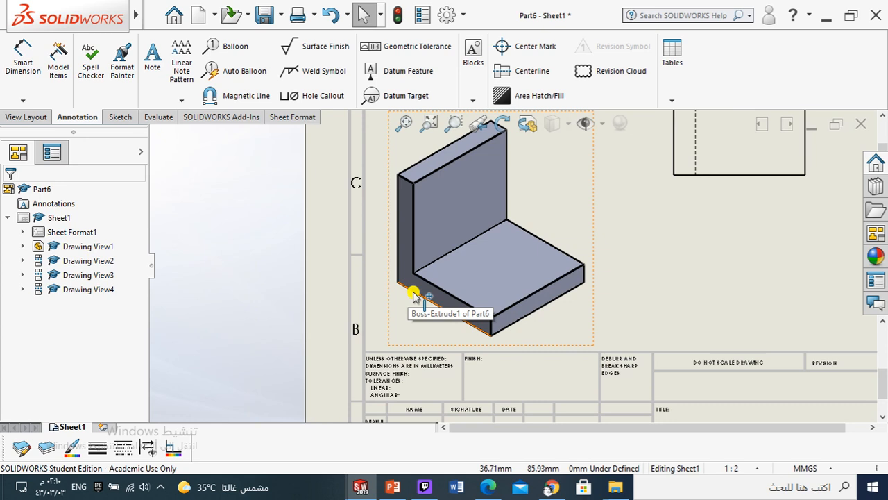
scroll(535, 198, "up", 3)
scroll(526, 212, "down", 4)
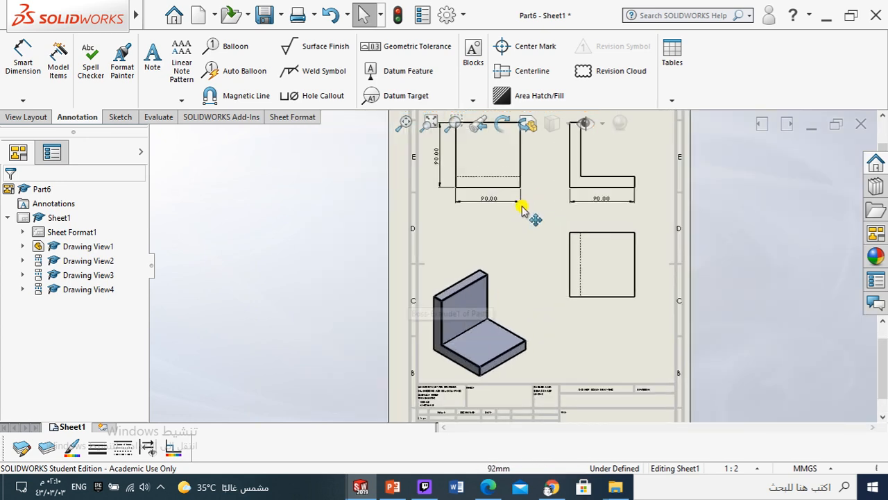
scroll(522, 417, "down", 4)
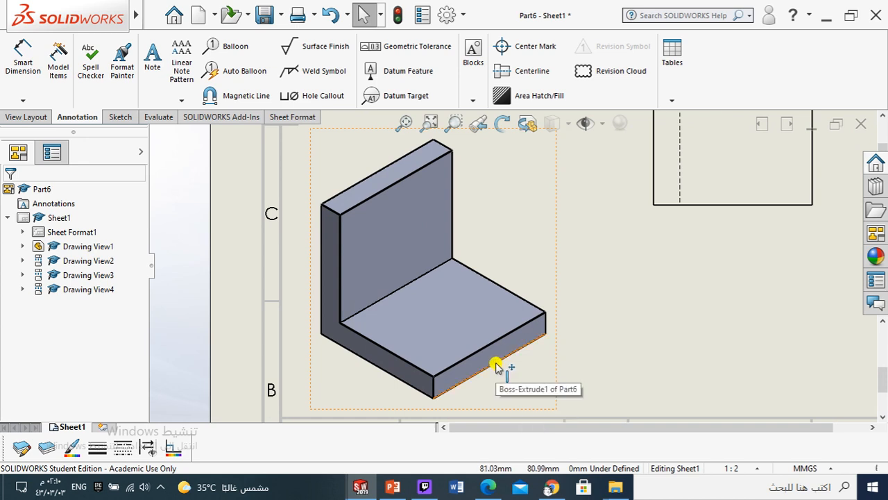
scroll(525, 244, "up", 6)
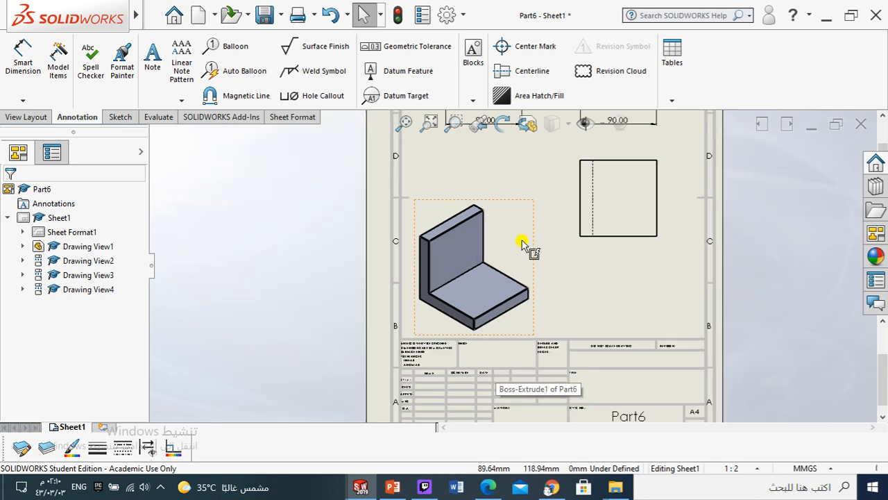
scroll(470, 232, "down", 2)
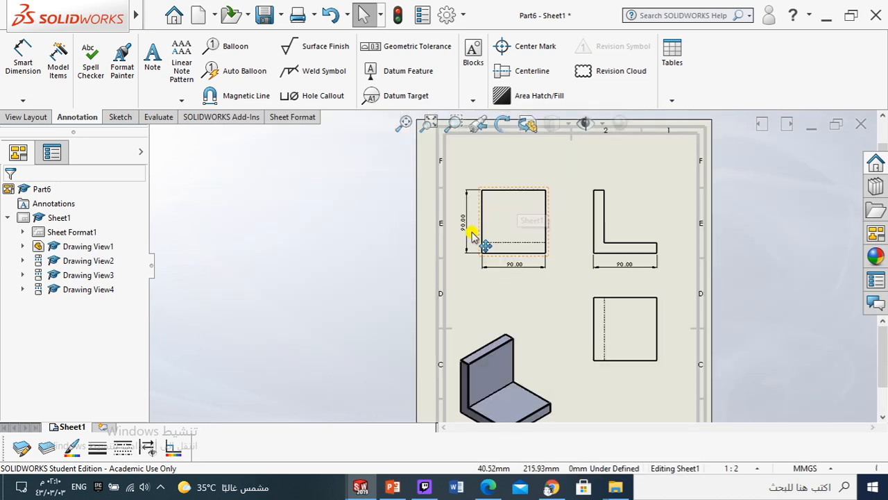
scroll(476, 243, "down", 2)
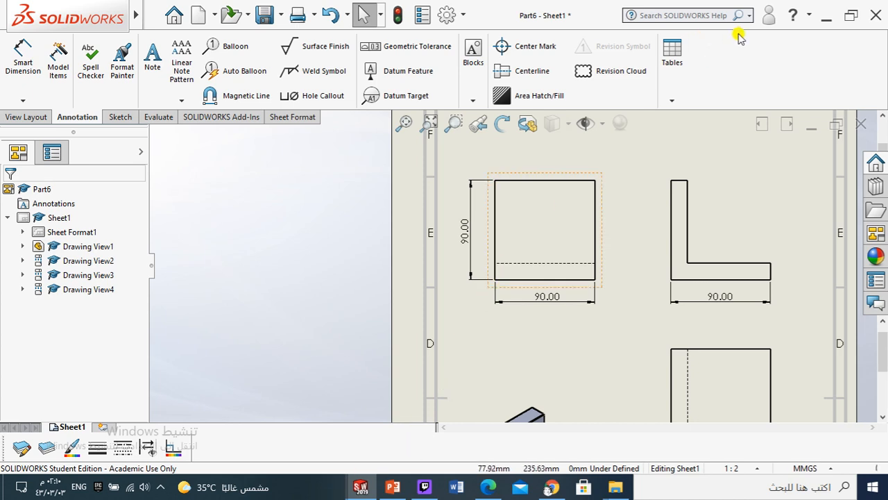
left_click(826, 15)
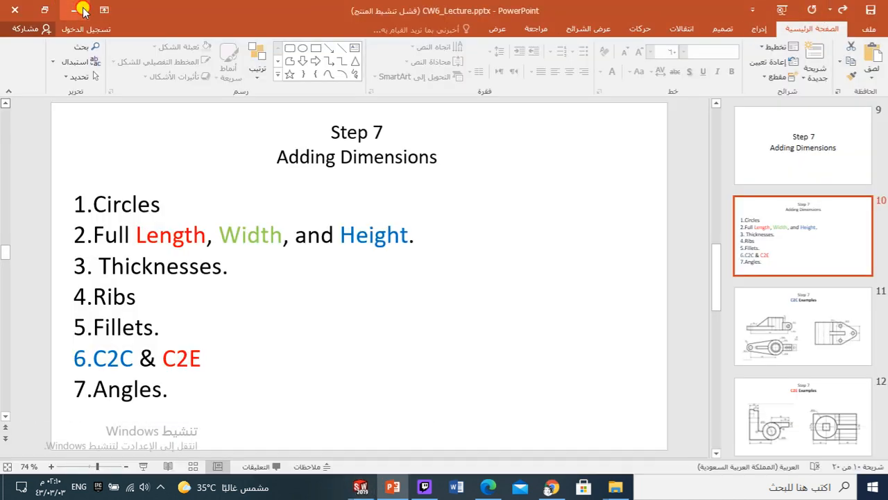